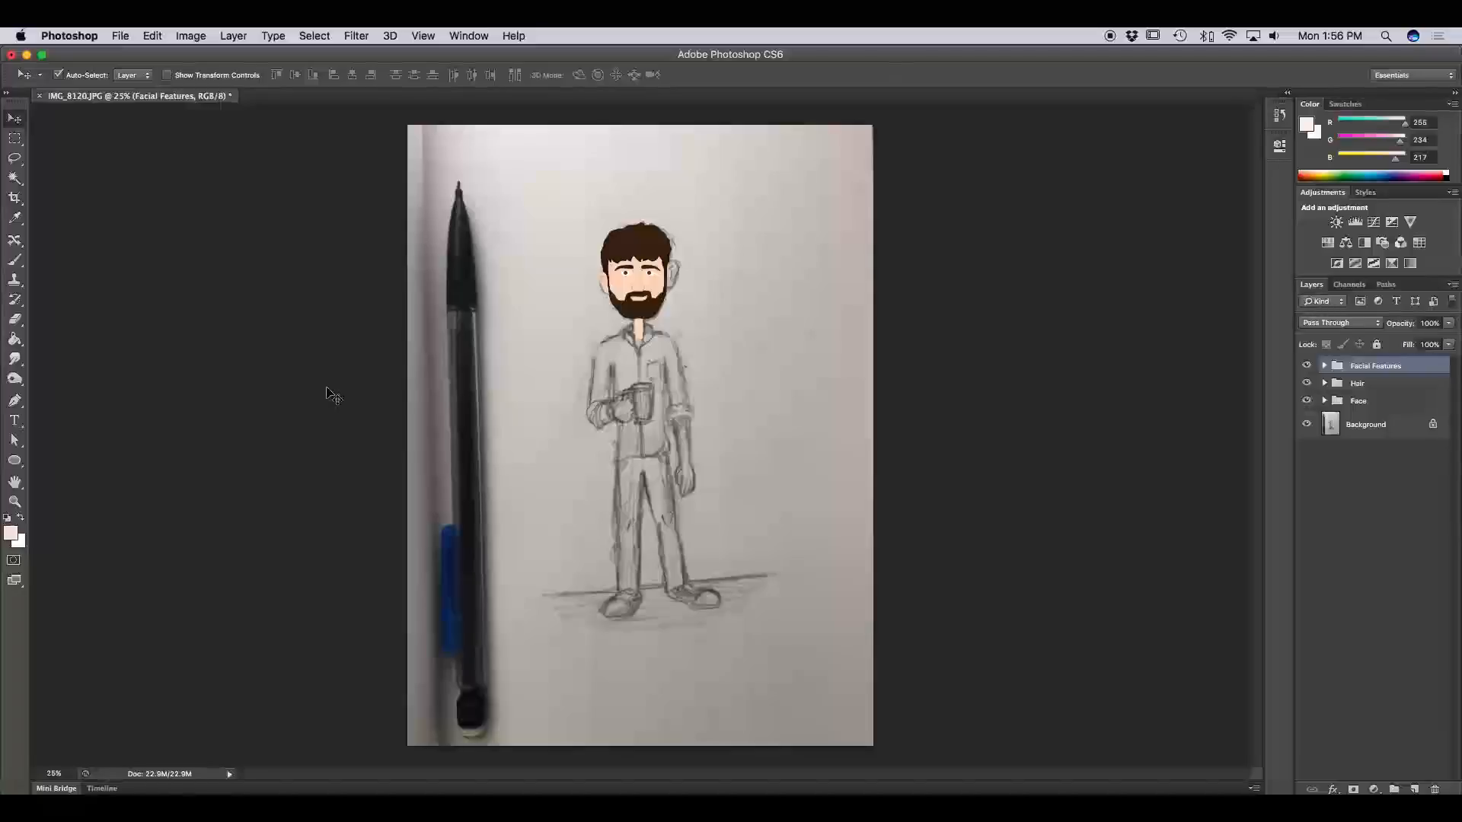
# Step: Activate the Pen tool with its drawing mode set to Shape
pyautogui.click(15, 401)
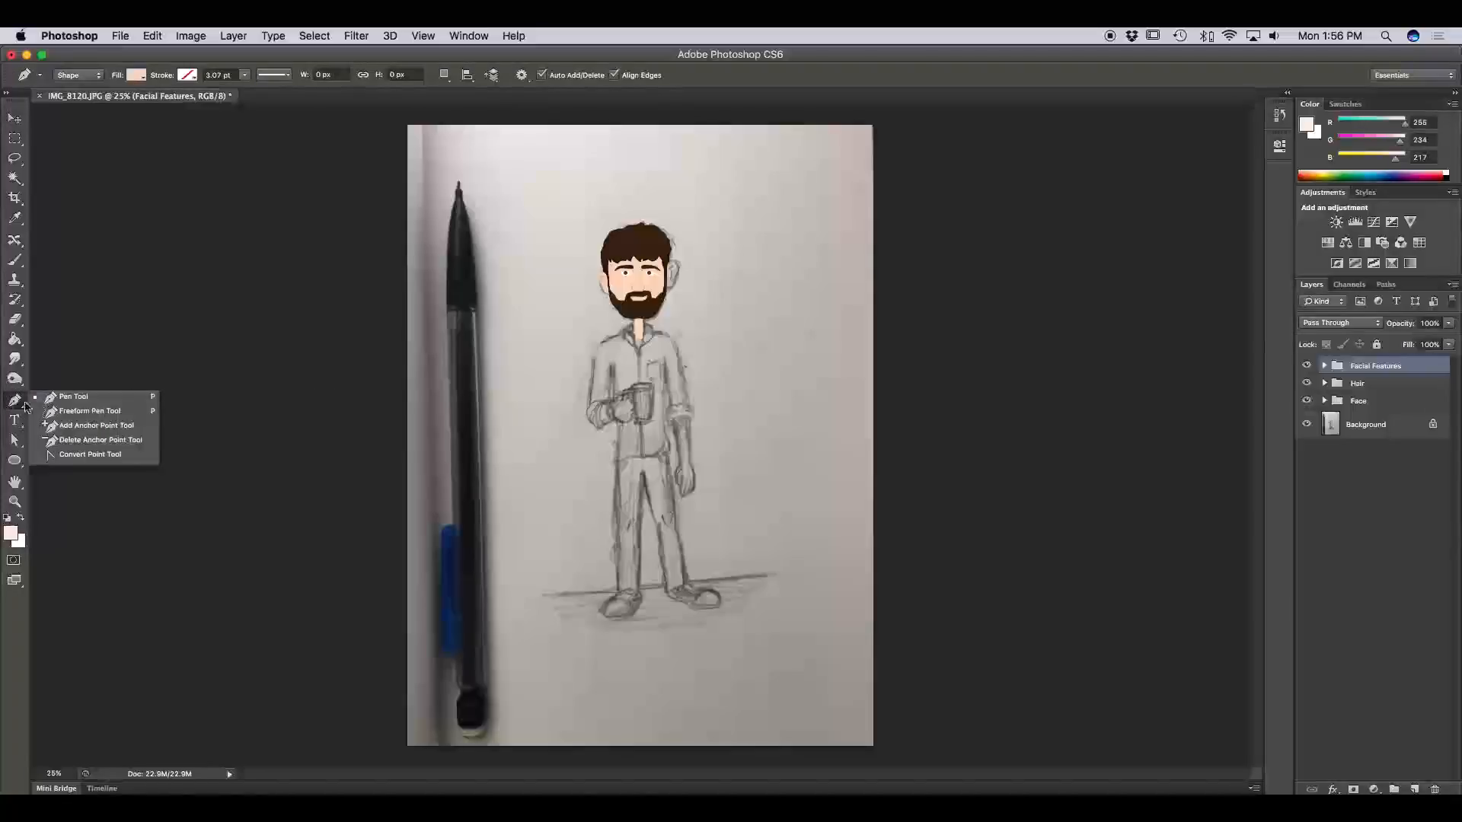
pyautogui.click(73, 403)
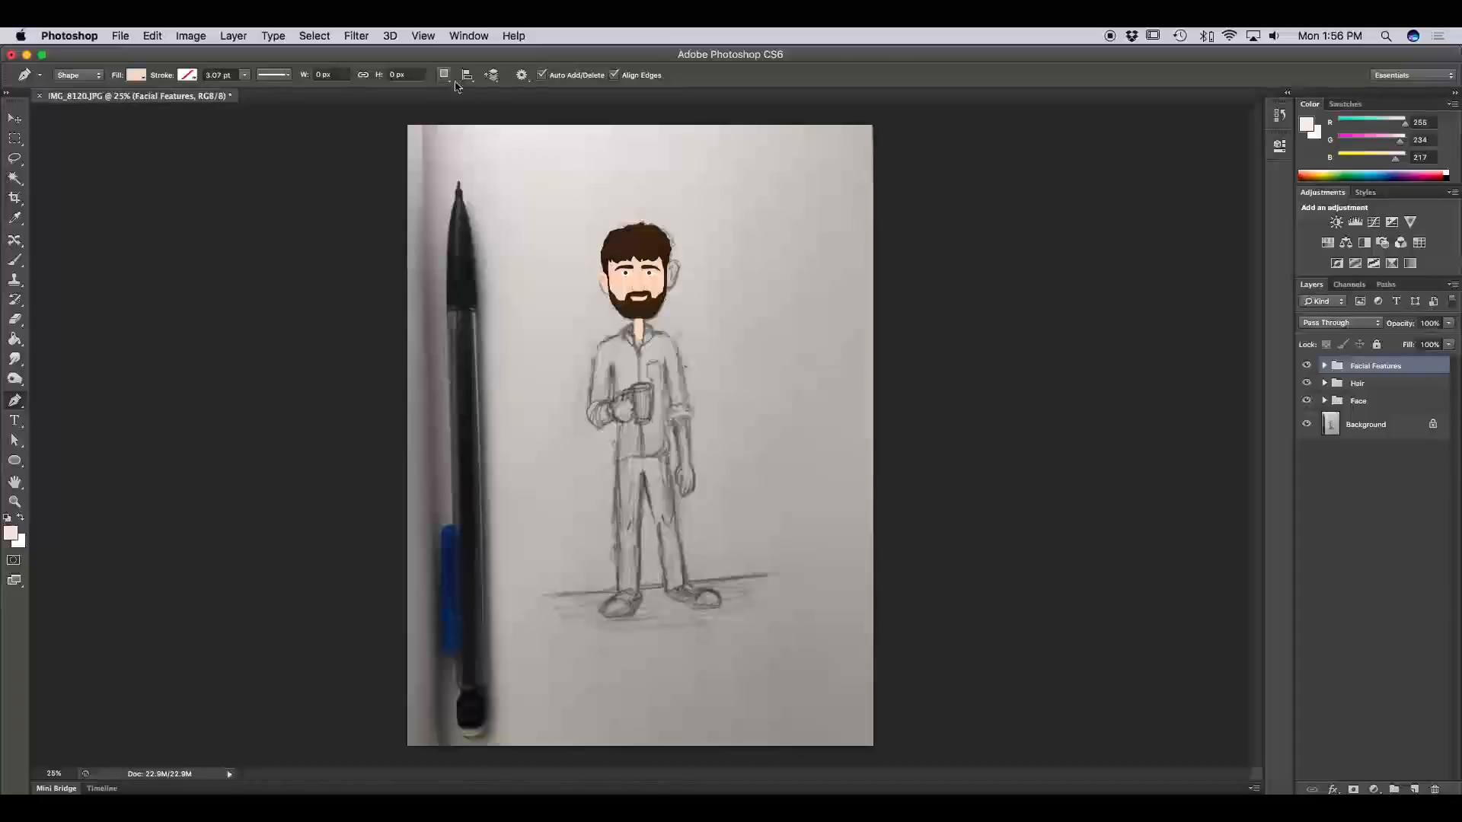
pyautogui.click(87, 77)
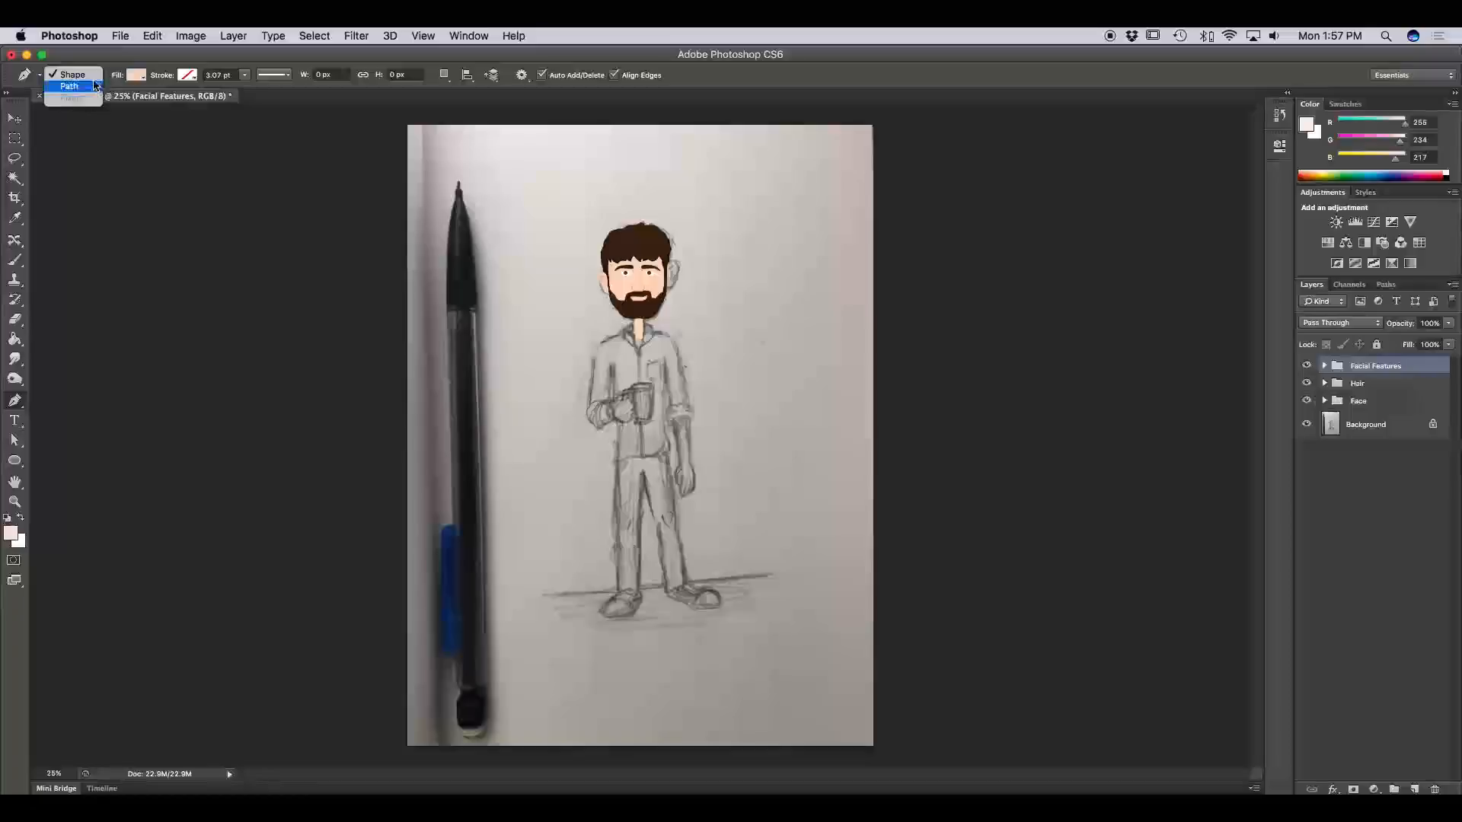
pyautogui.click(69, 76)
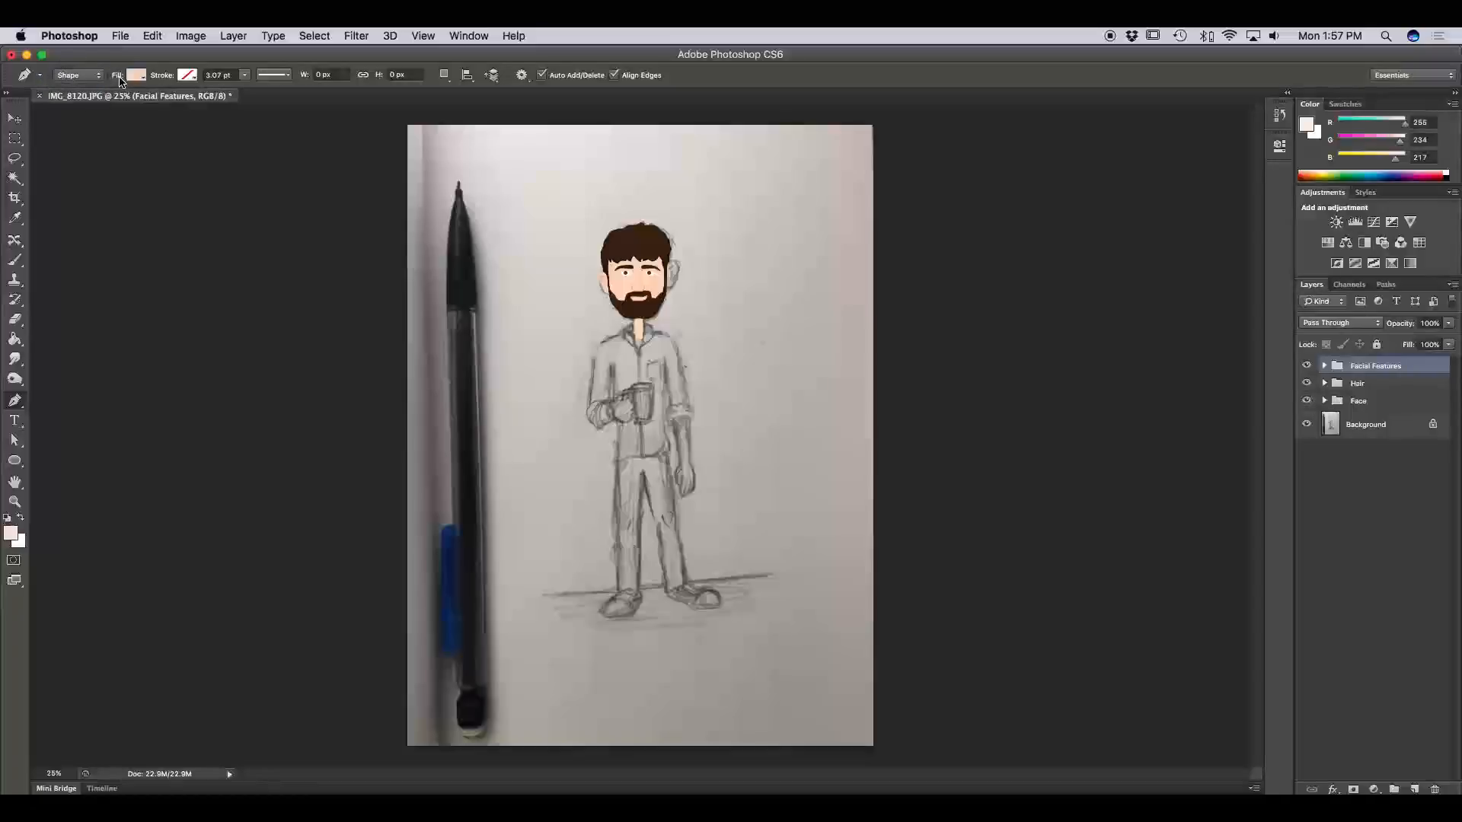
# Step: Examine the Pen tool's fill, stroke, stroke type, path operation, alignment, arrangement and Rubber Band settings
pyautogui.click(141, 77)
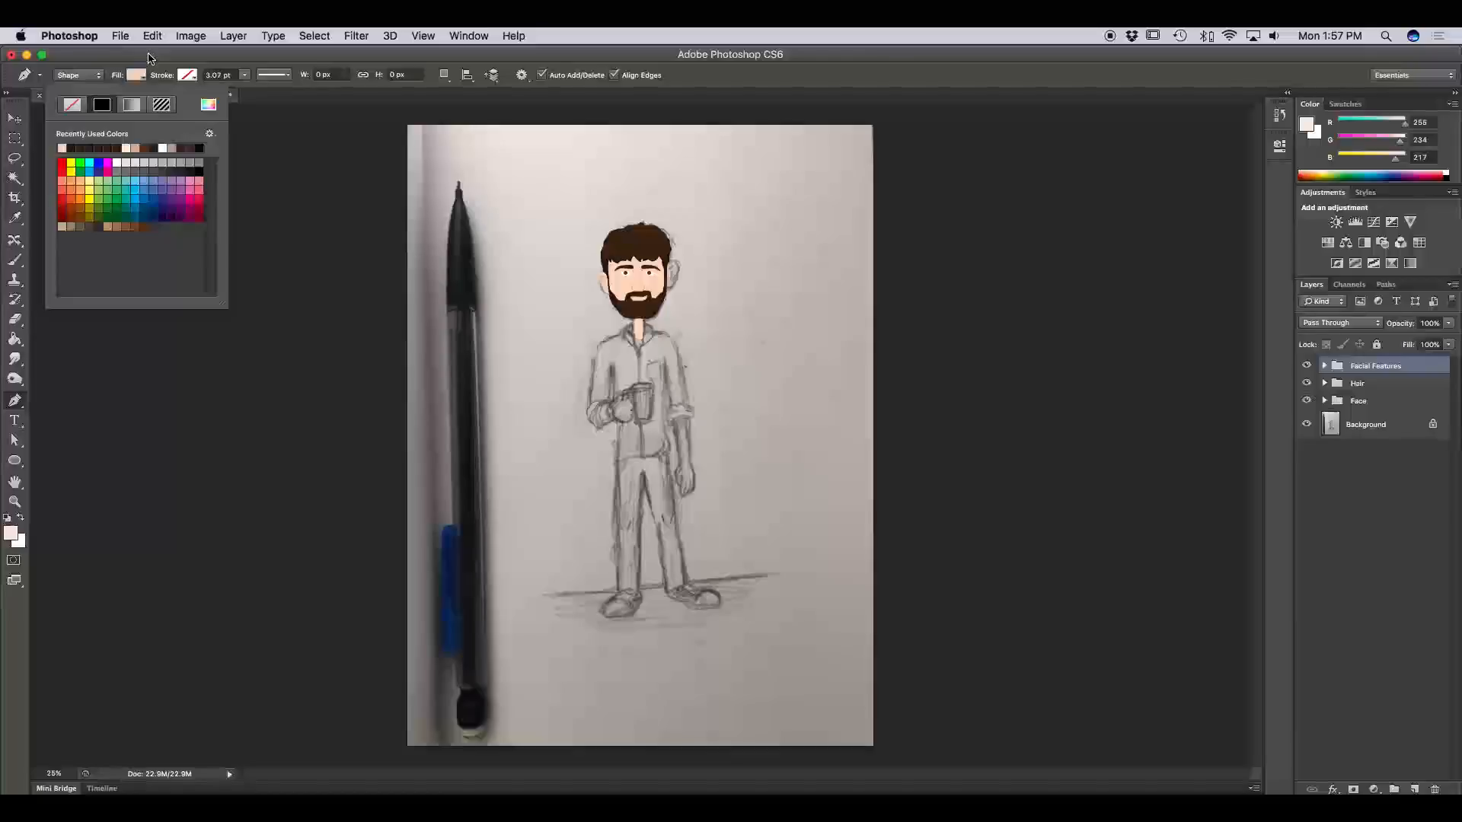
pyautogui.click(151, 59)
pyautogui.click(183, 78)
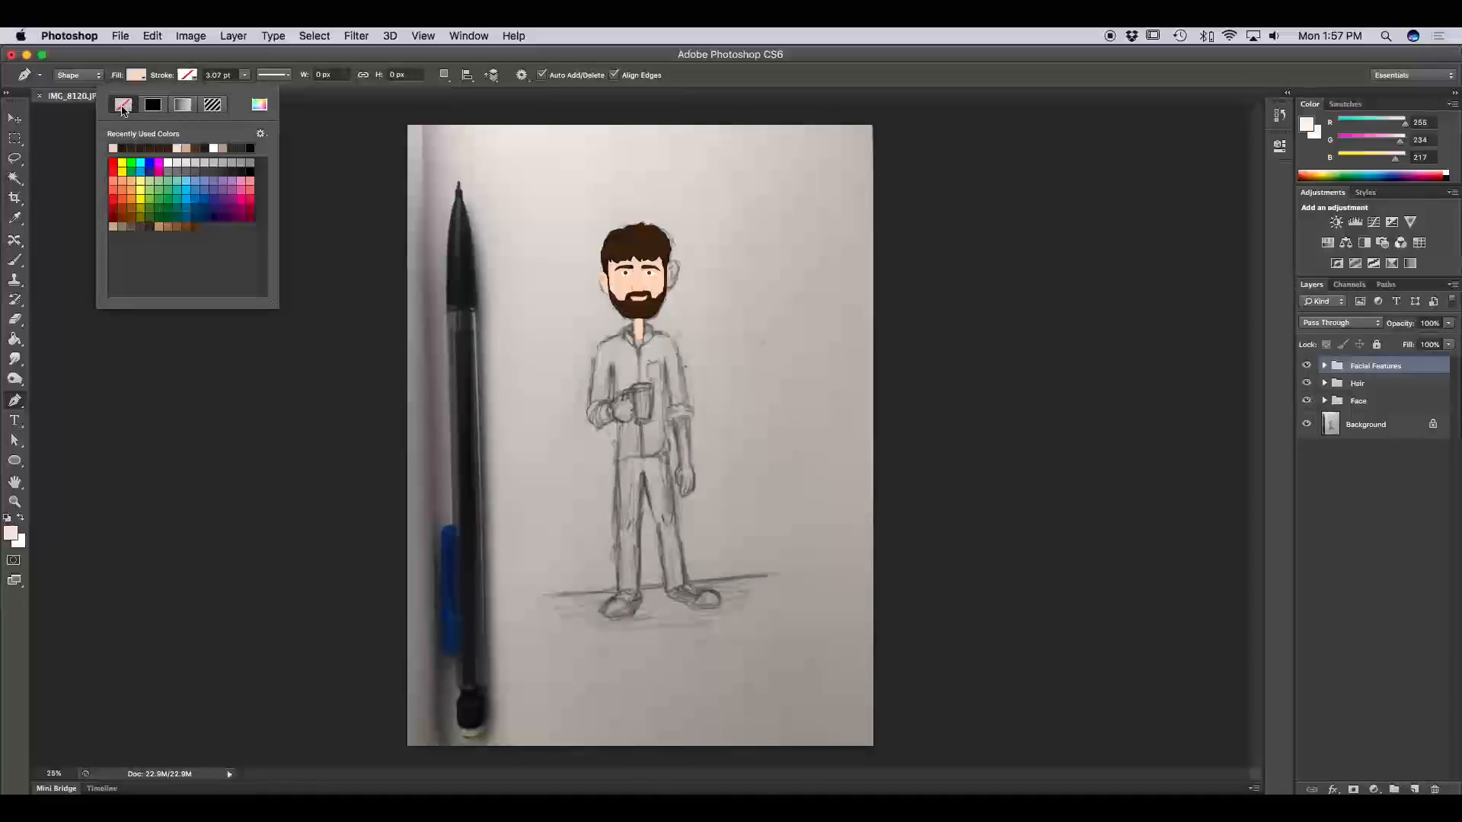
pyautogui.click(235, 72)
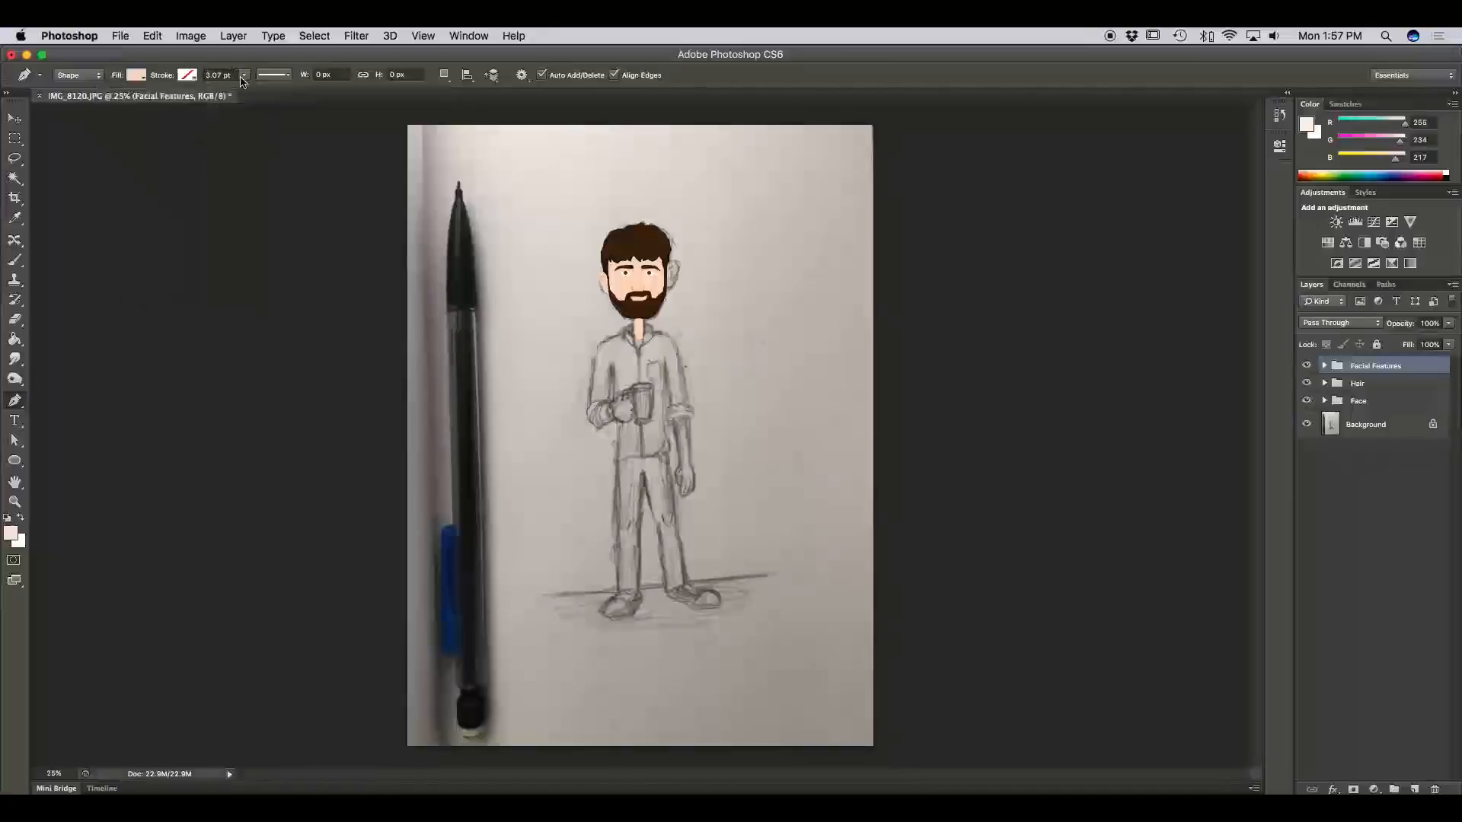
pyautogui.click(276, 74)
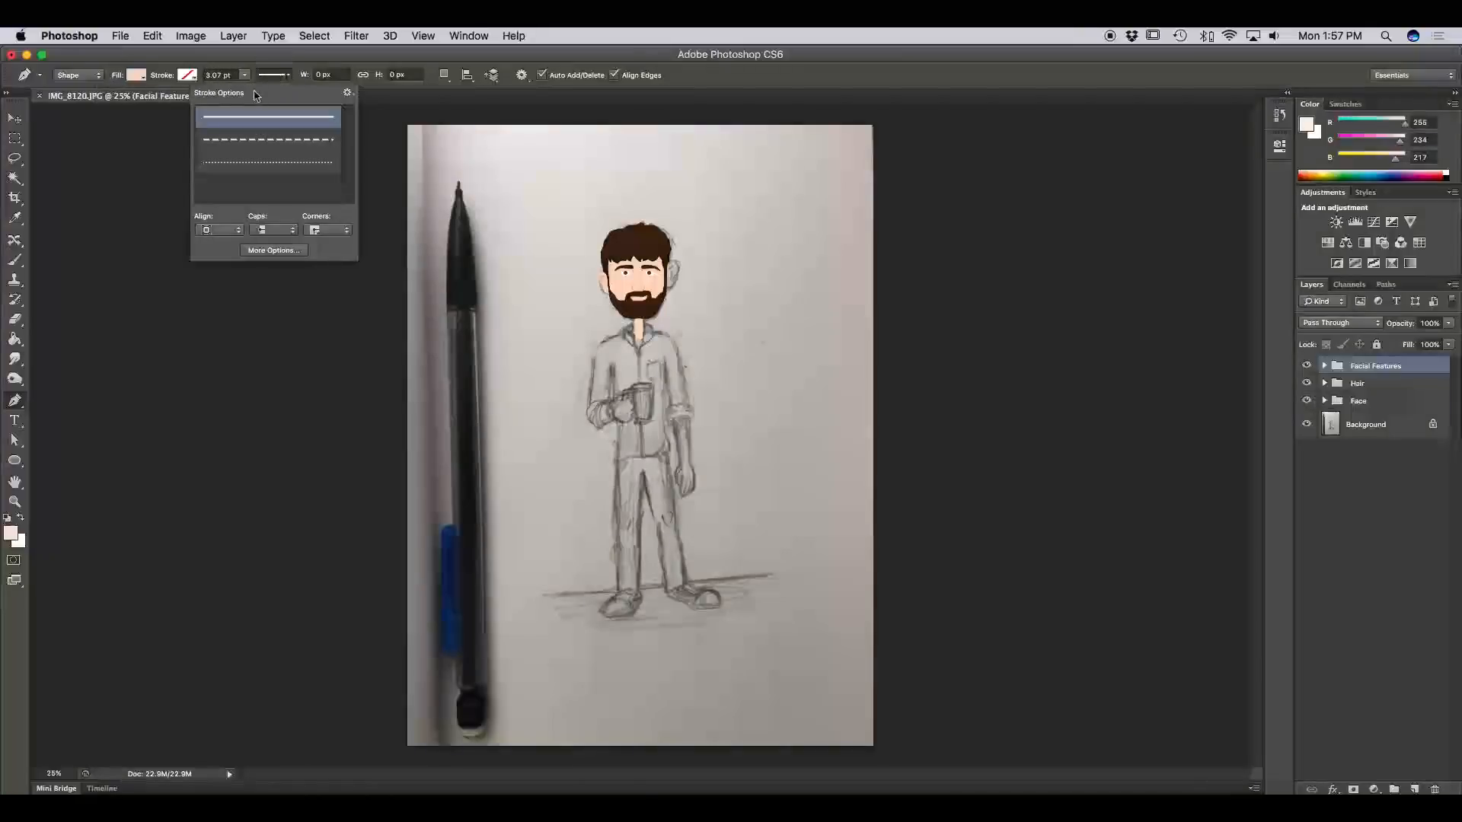
pyautogui.click(444, 74)
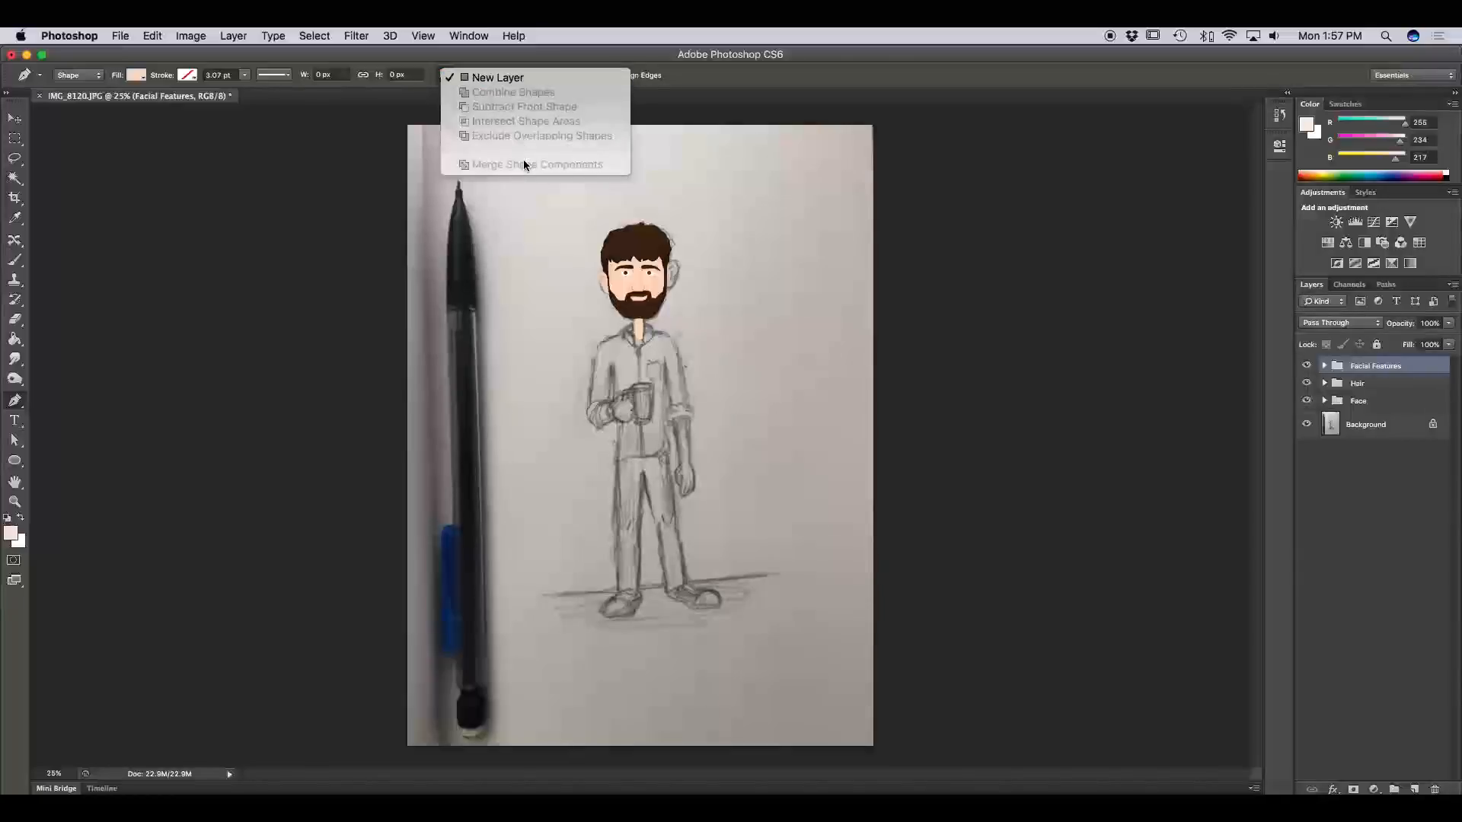
pyautogui.click(471, 75)
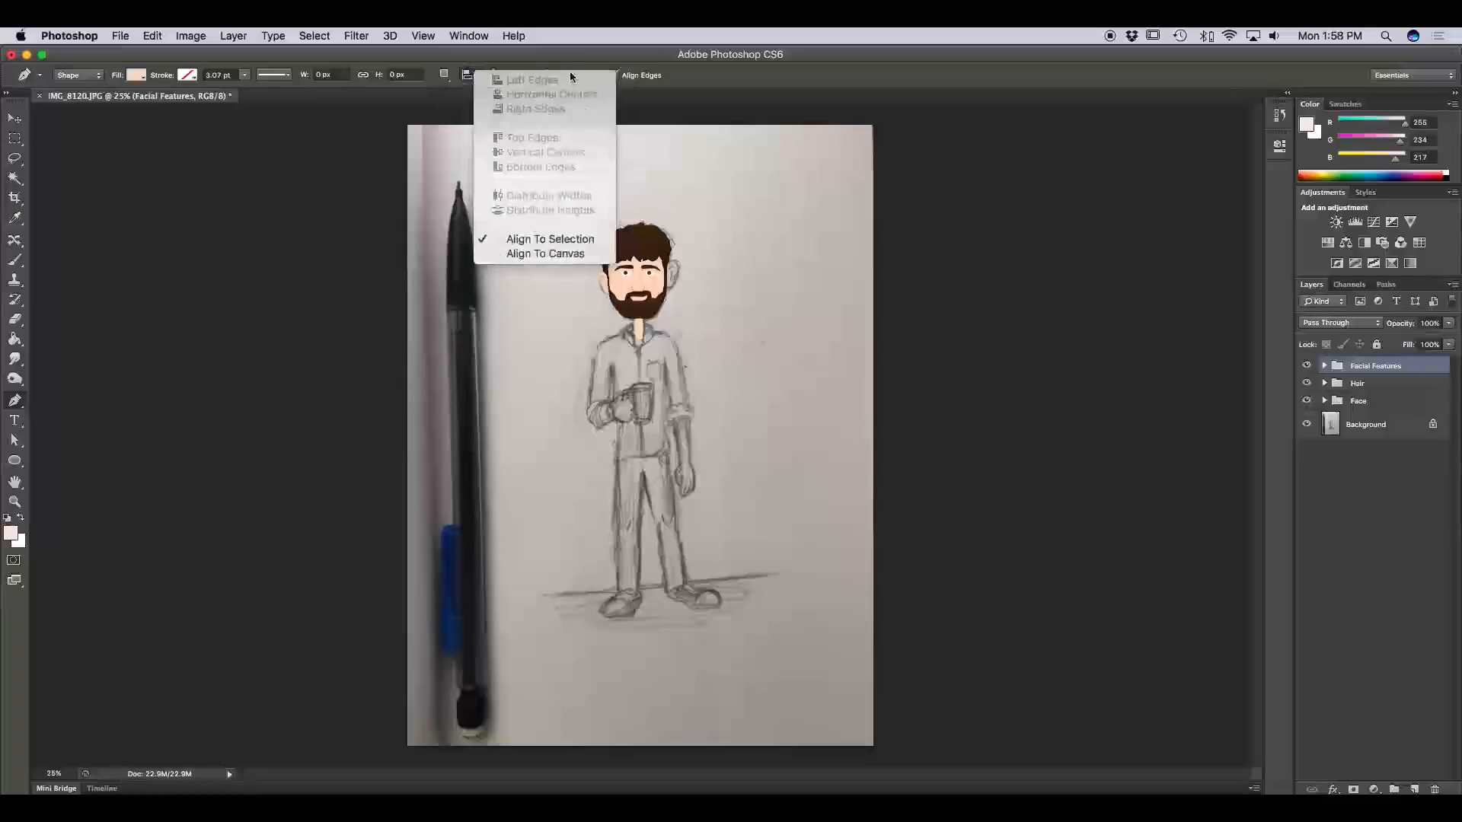
pyautogui.click(491, 75)
pyautogui.click(494, 74)
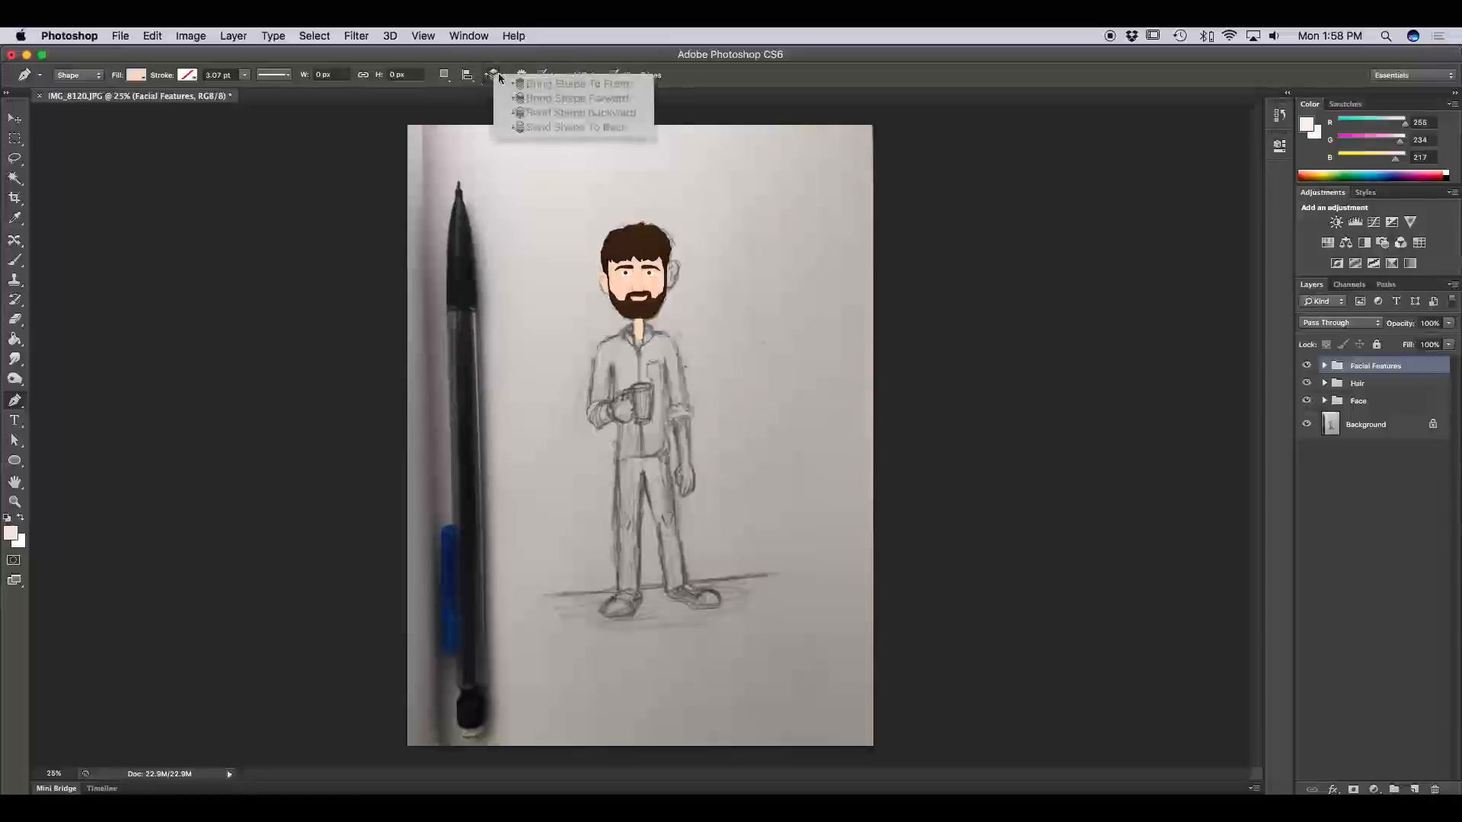
pyautogui.click(550, 64)
pyautogui.click(523, 77)
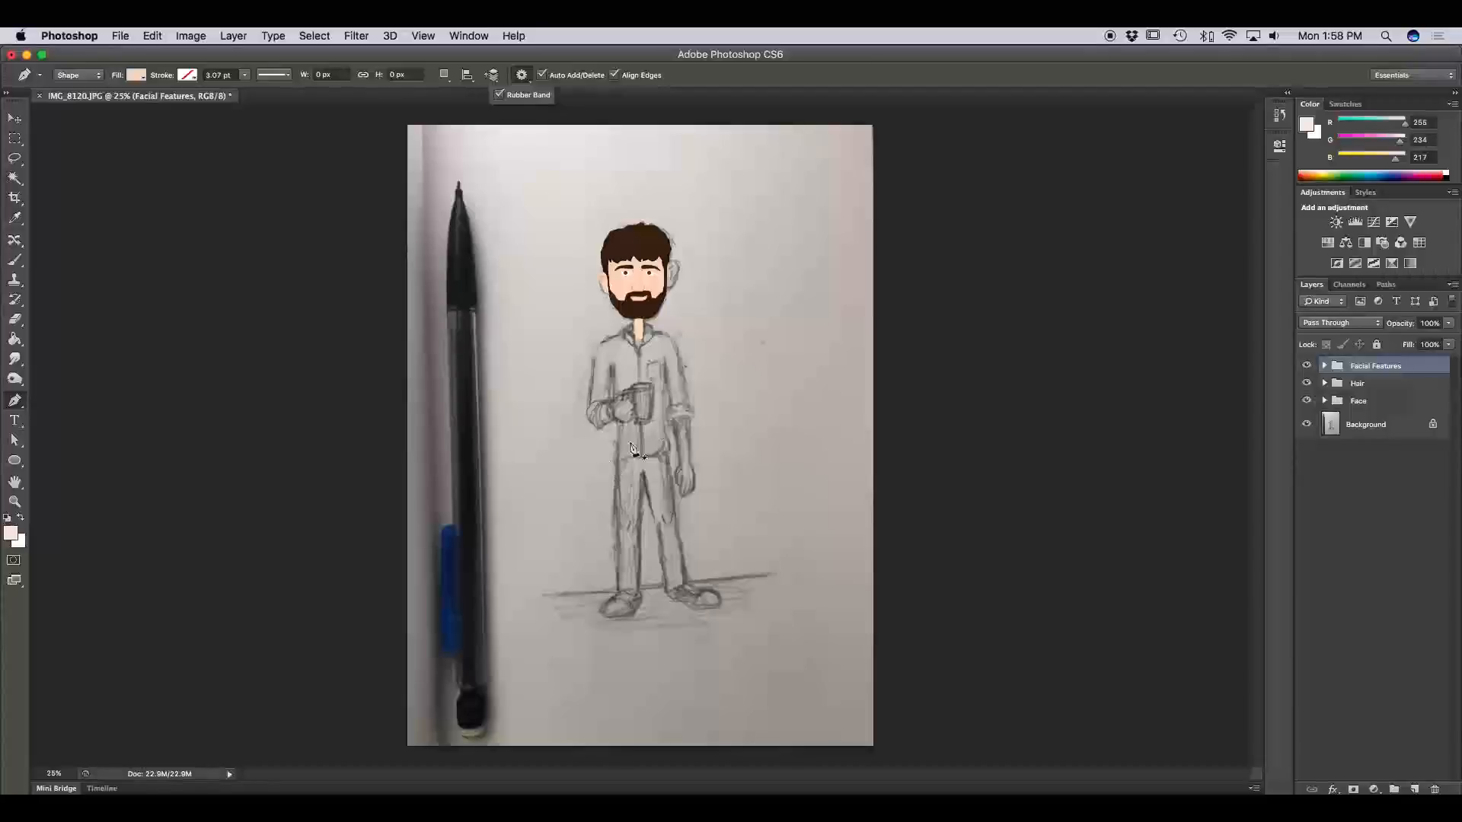
# Step: Trace the uncoloured sketched ear with a closed straight-edged shape about 74 by 159 px, and move it onto the empty paper right of the head
pyautogui.press('super+plus')
pyautogui.press('super+plus')
pyautogui.press('super+plus')
pyautogui.press('super+plus')
pyautogui.press('super+plus')
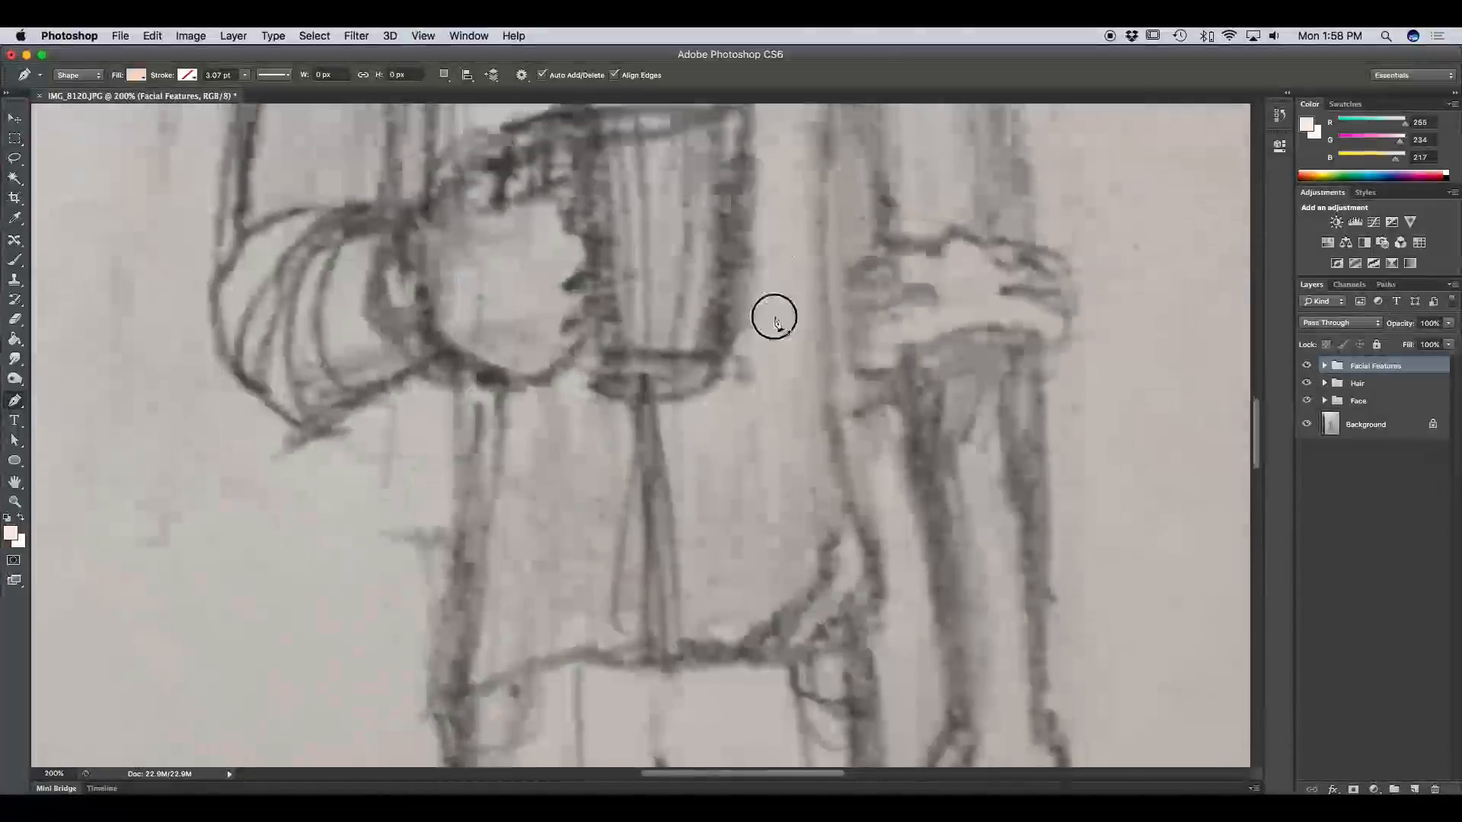
pyautogui.moveTo(774, 317); pyautogui.dragTo(784, 678)
pyautogui.moveTo(849, 300); pyautogui.dragTo(778, 611)
pyautogui.press('super+minus')
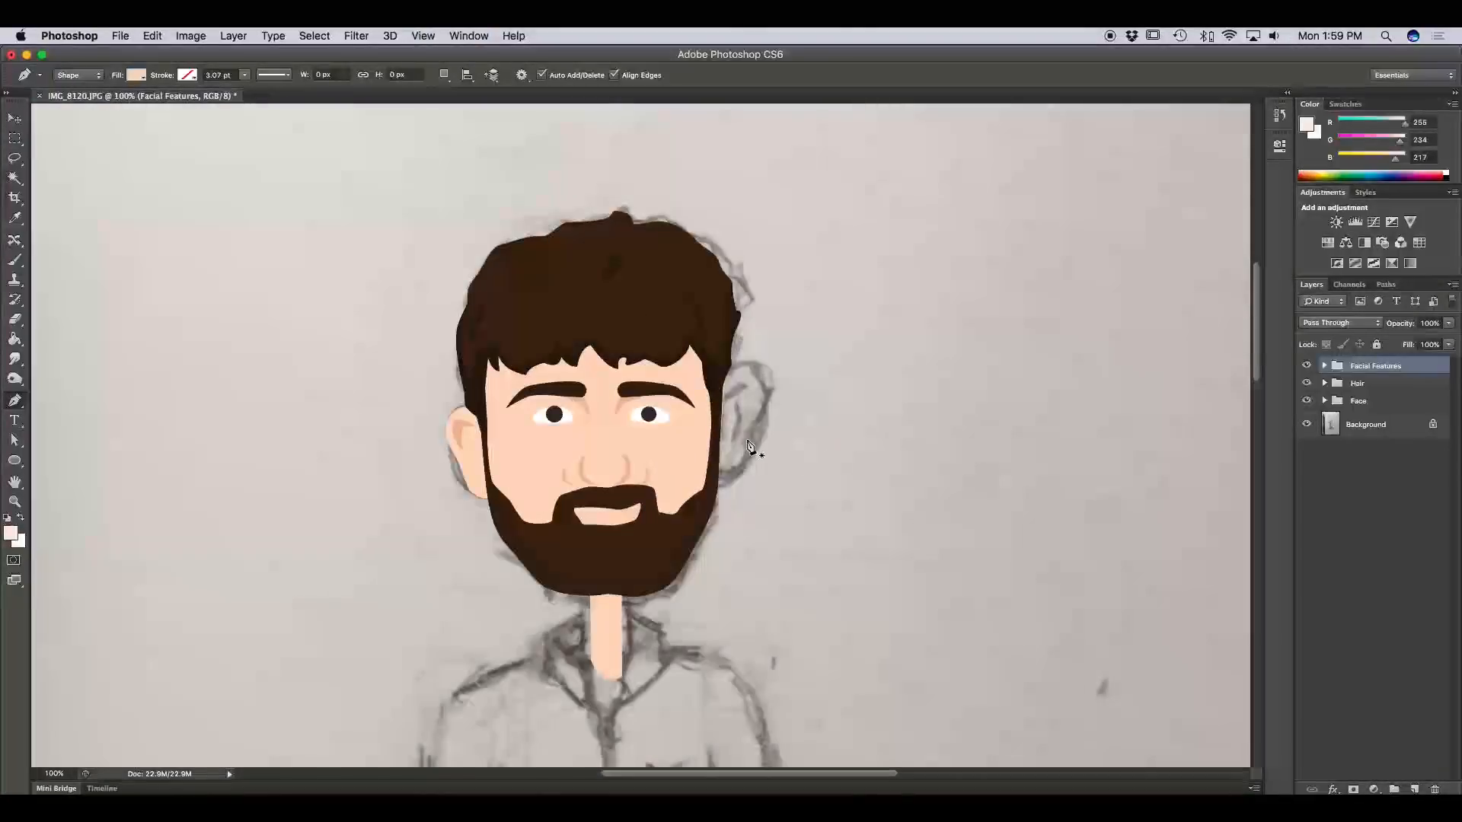
pyautogui.click(716, 386)
pyautogui.click(741, 363)
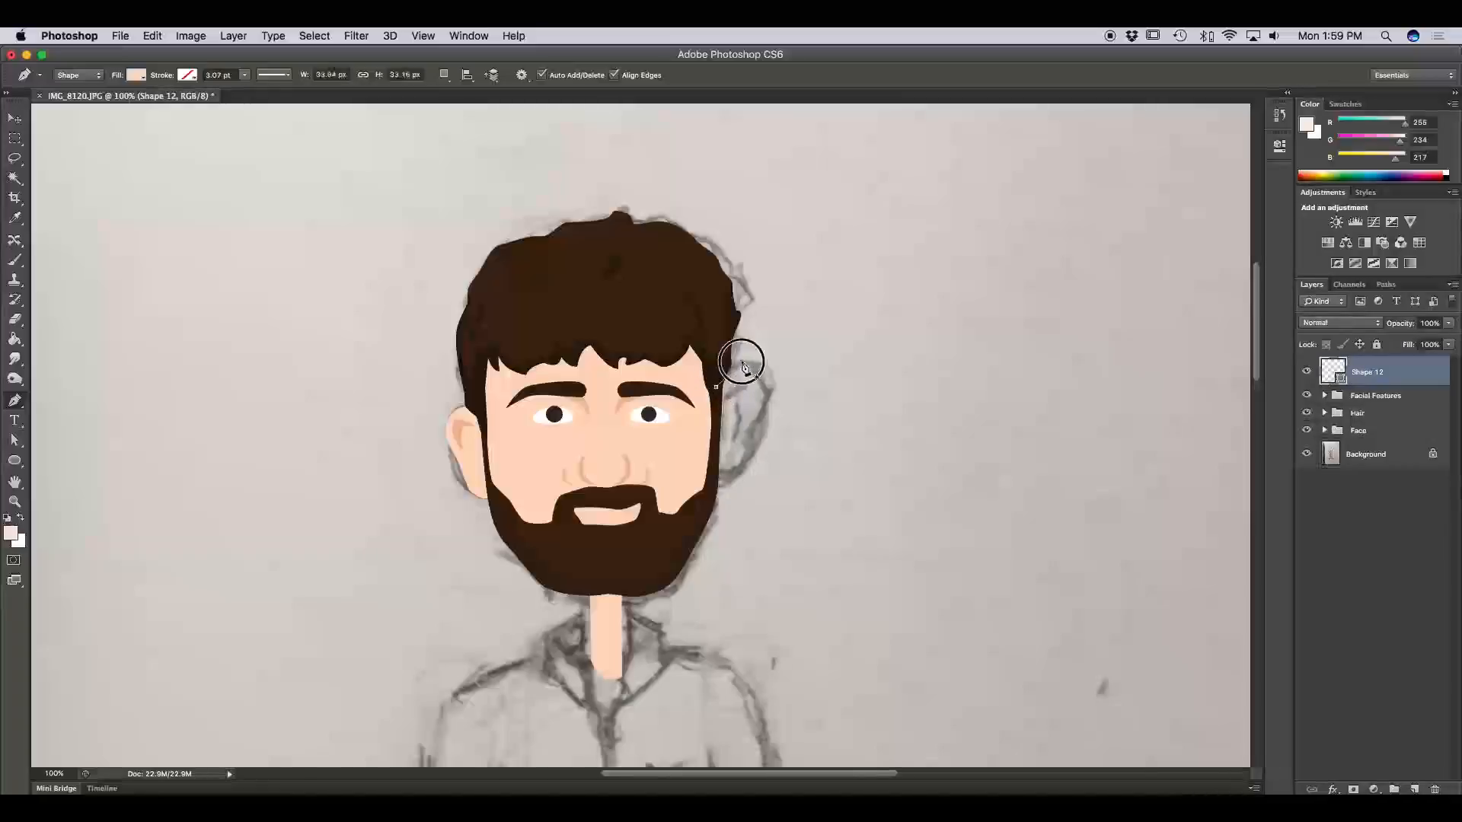
pyautogui.click(769, 396)
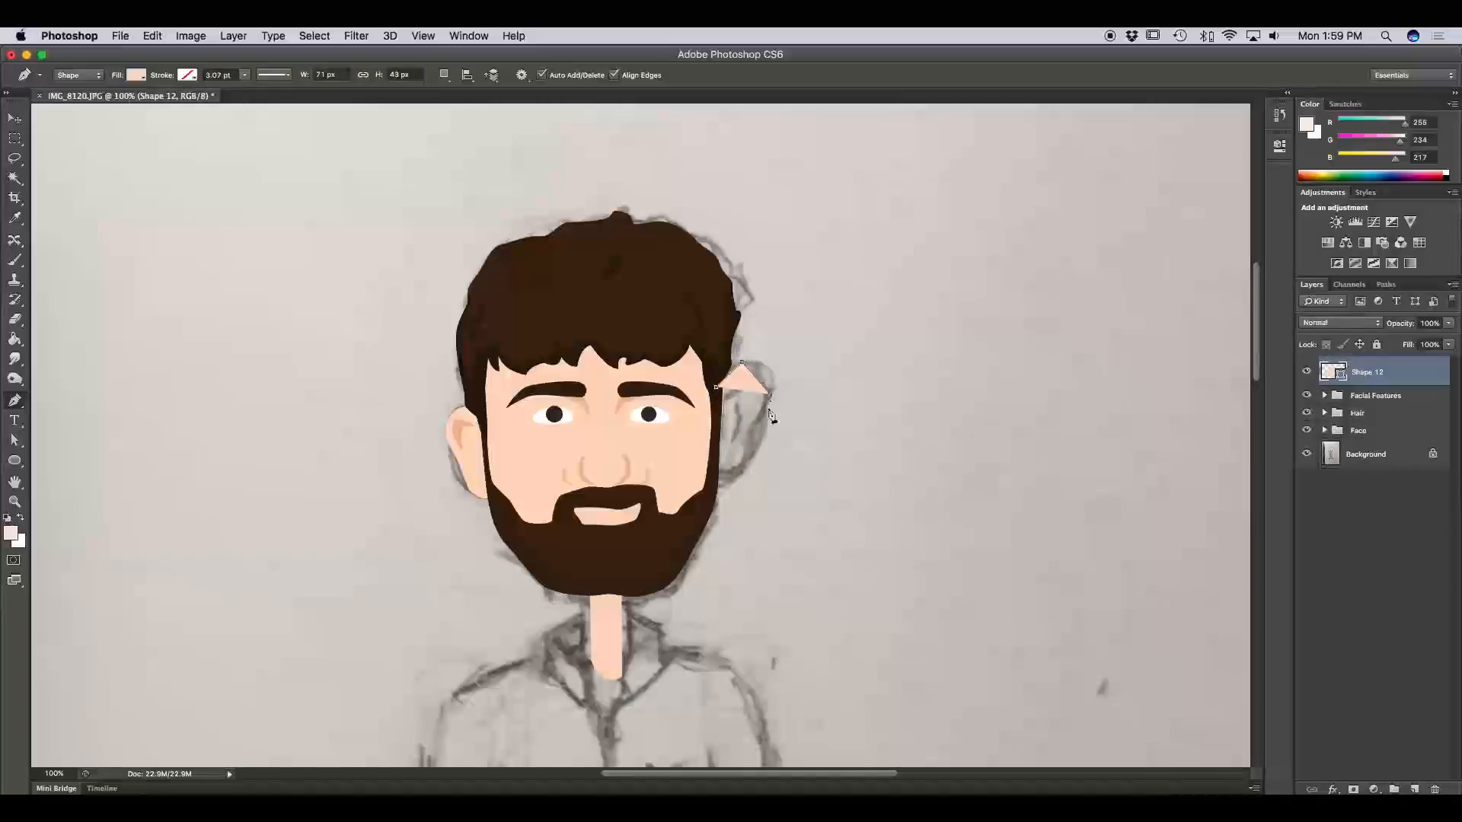
pyautogui.click(751, 440)
pyautogui.click(740, 478)
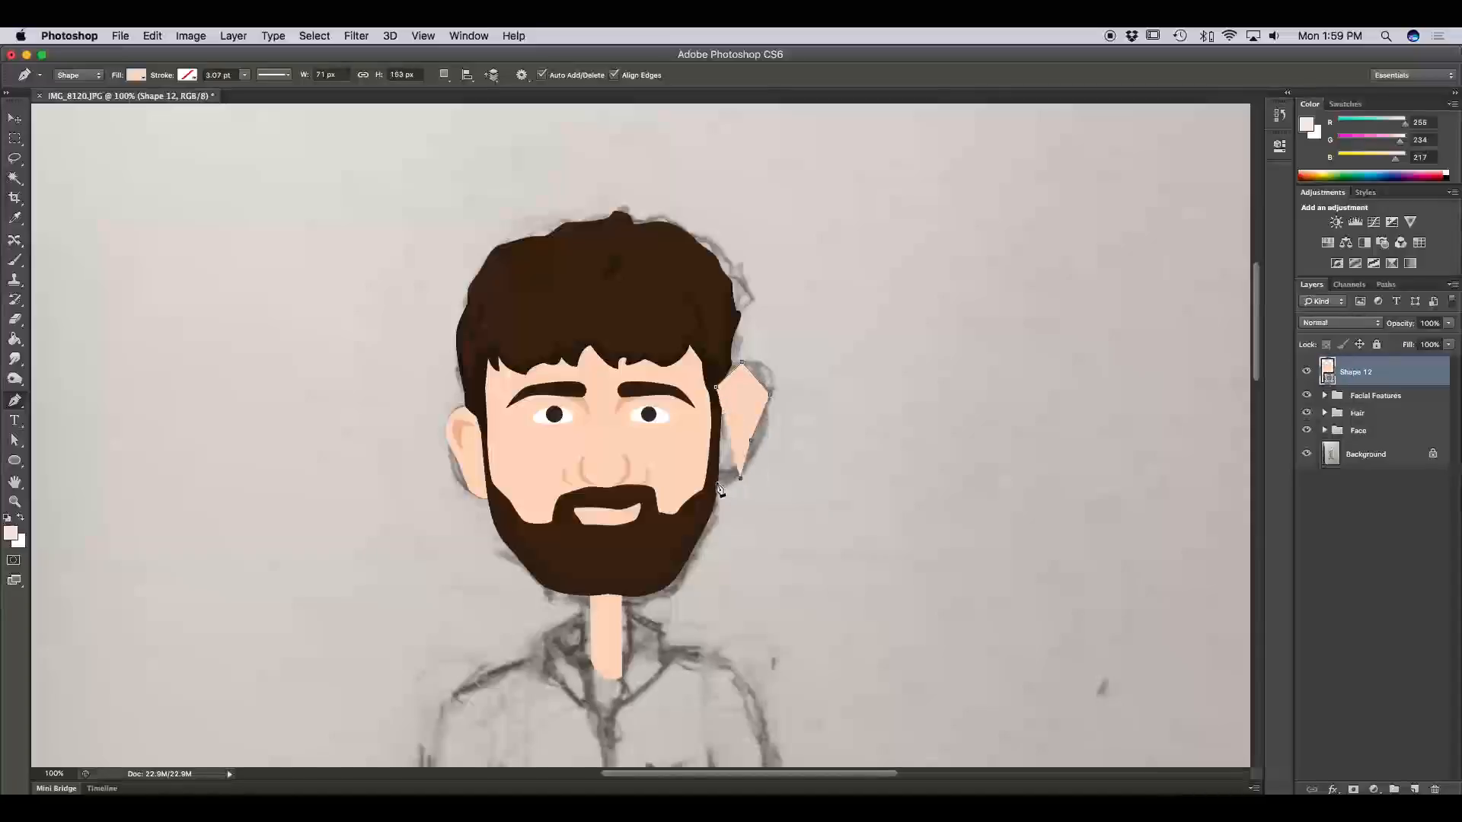
pyautogui.click(716, 482)
pyautogui.click(713, 437)
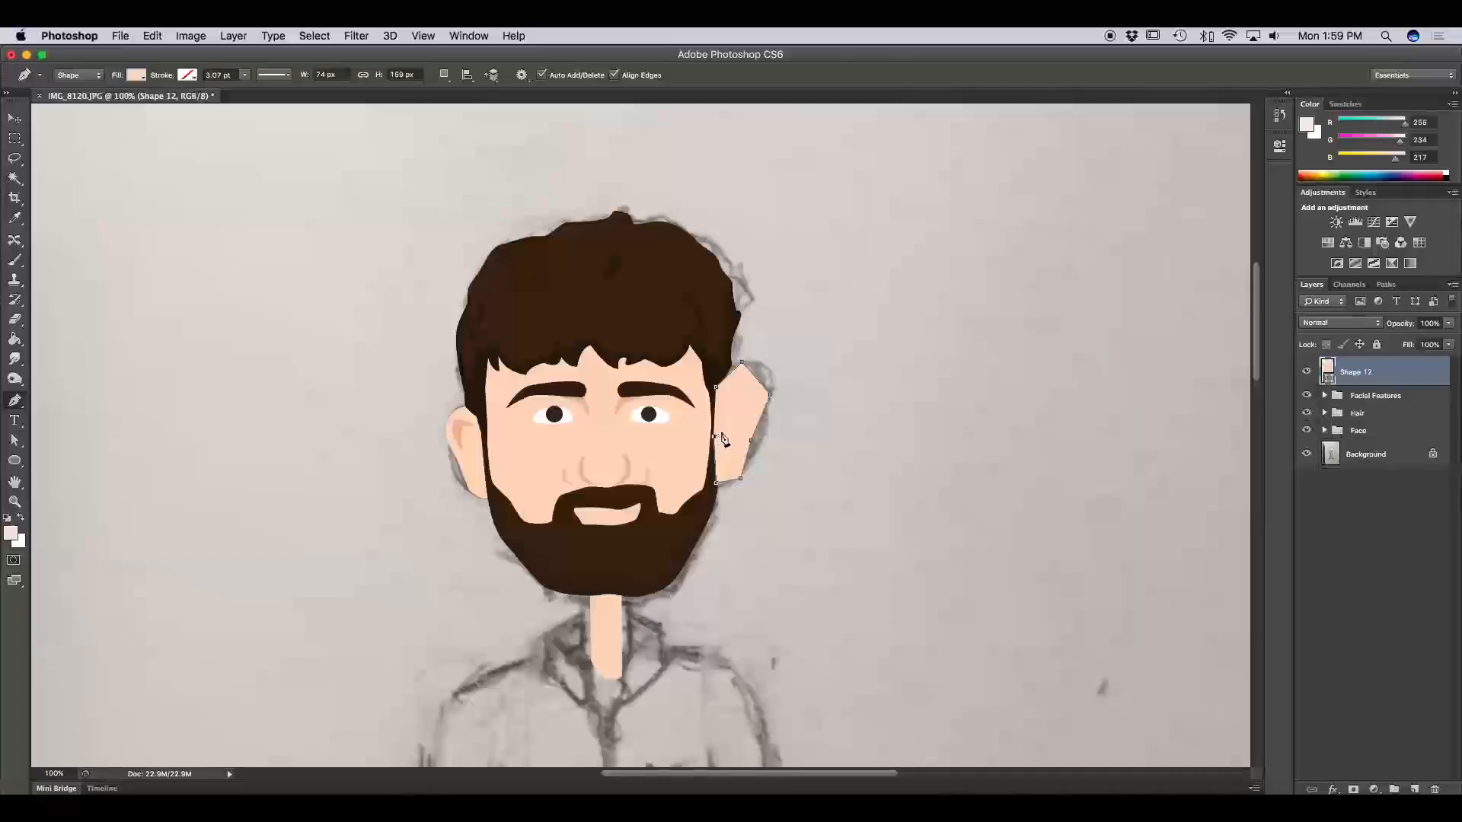
pyautogui.click(717, 392)
pyautogui.press('v')
pyautogui.moveTo(720, 404); pyautogui.dragTo(883, 408)
# Step: Trace the same sketched ear with a closed Pen shape using curved anchor points, about 73 by 158 px
pyautogui.press('p')
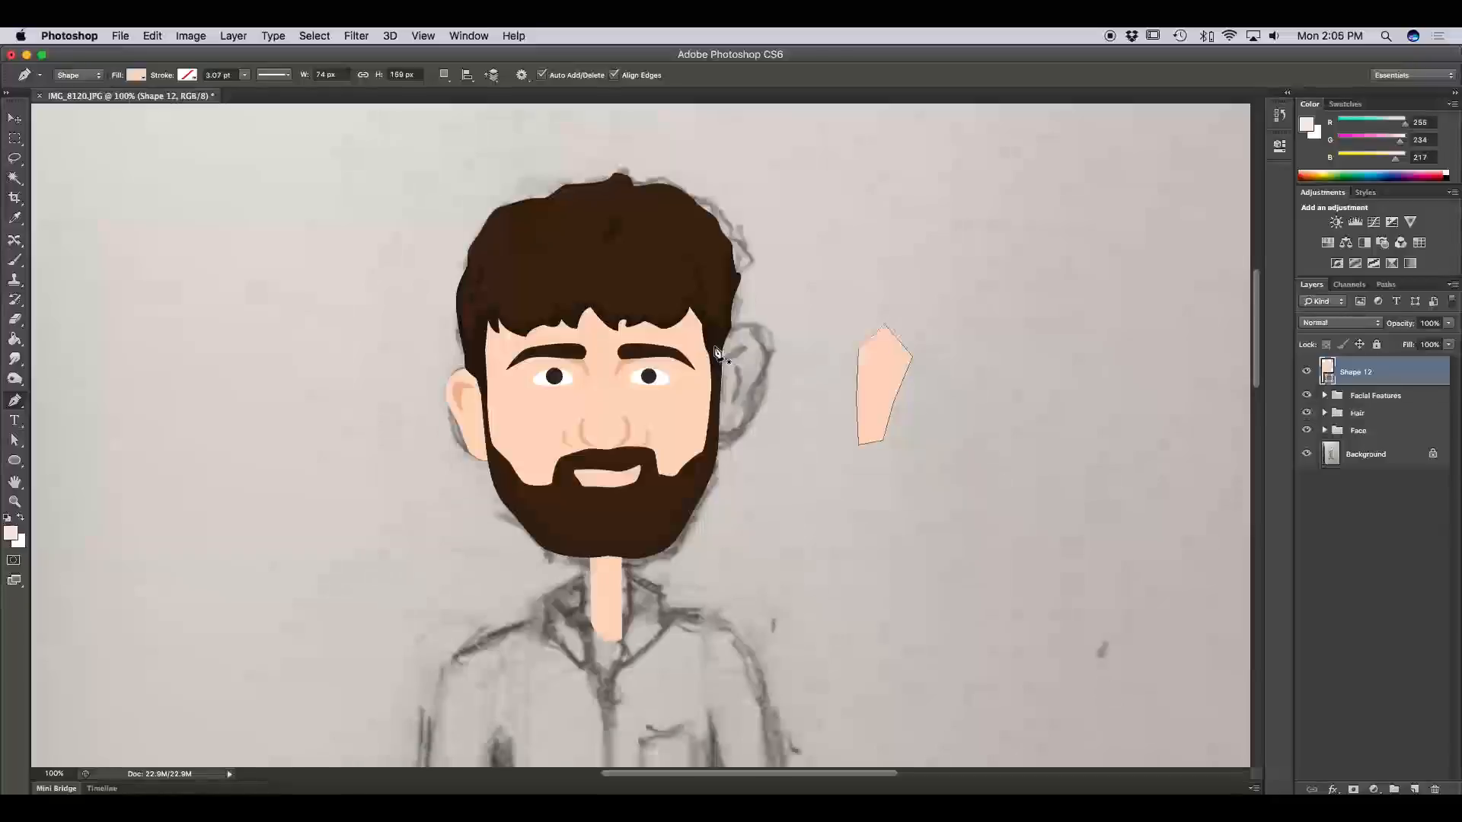
pyautogui.click(716, 351)
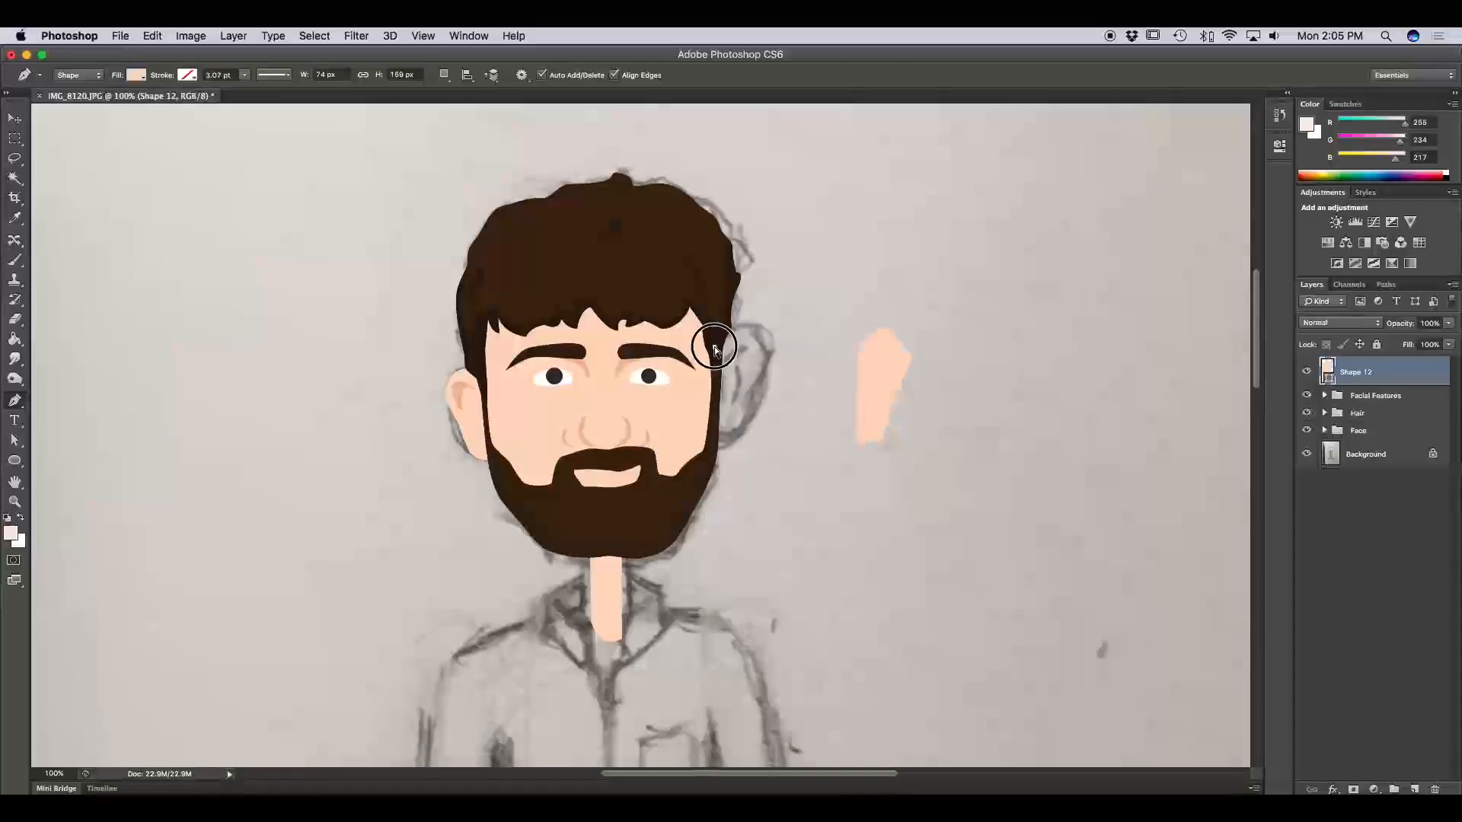
pyautogui.moveTo(716, 351)
pyautogui.mouseDown()
pyautogui.moveTo(729, 352)
pyautogui.moveTo(721, 342)
pyautogui.mouseUp()
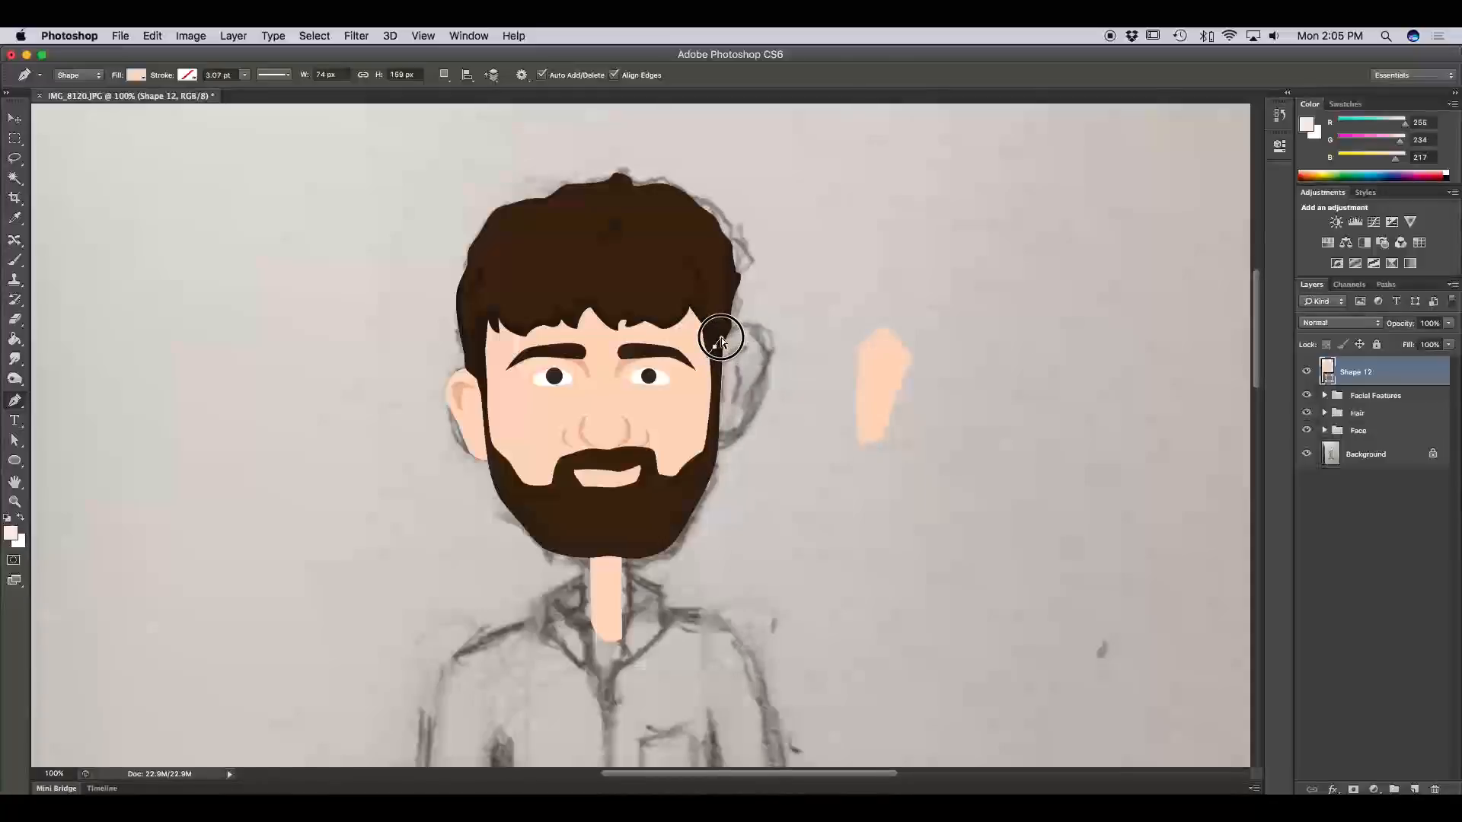
pyautogui.moveTo(720, 341); pyautogui.dragTo(721, 342)
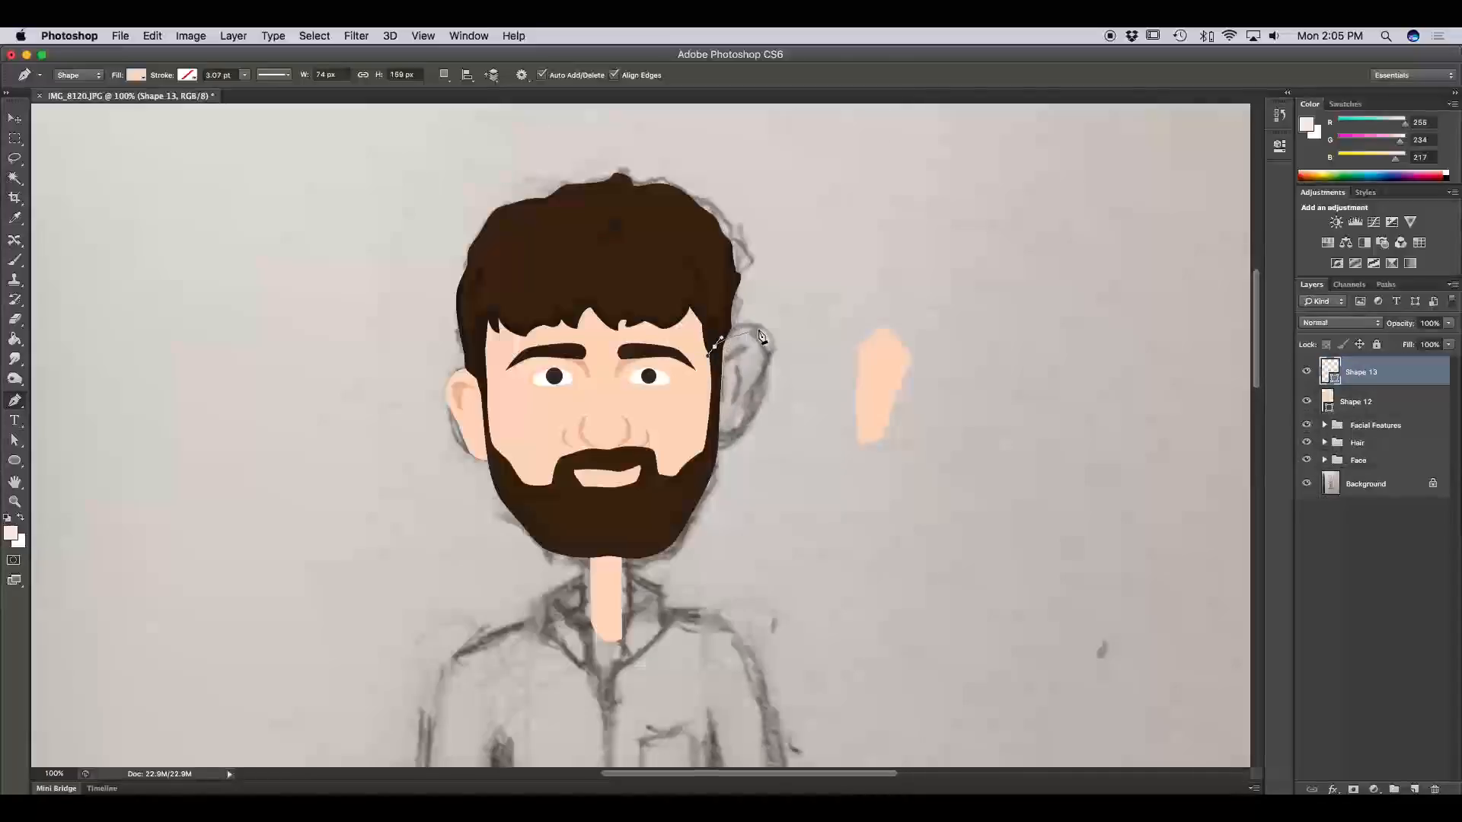
pyautogui.click(759, 333)
pyautogui.moveTo(759, 333)
pyautogui.mouseDown()
pyautogui.moveTo(786, 349)
pyautogui.moveTo(780, 408)
pyautogui.moveTo(866, 272)
pyautogui.moveTo(834, 242)
pyautogui.moveTo(805, 379)
pyautogui.moveTo(765, 358)
pyautogui.moveTo(768, 336)
pyautogui.moveTo(792, 373)
pyautogui.moveTo(864, 367)
pyautogui.moveTo(769, 439)
pyautogui.moveTo(782, 457)
pyautogui.moveTo(768, 344)
pyautogui.mouseUp()
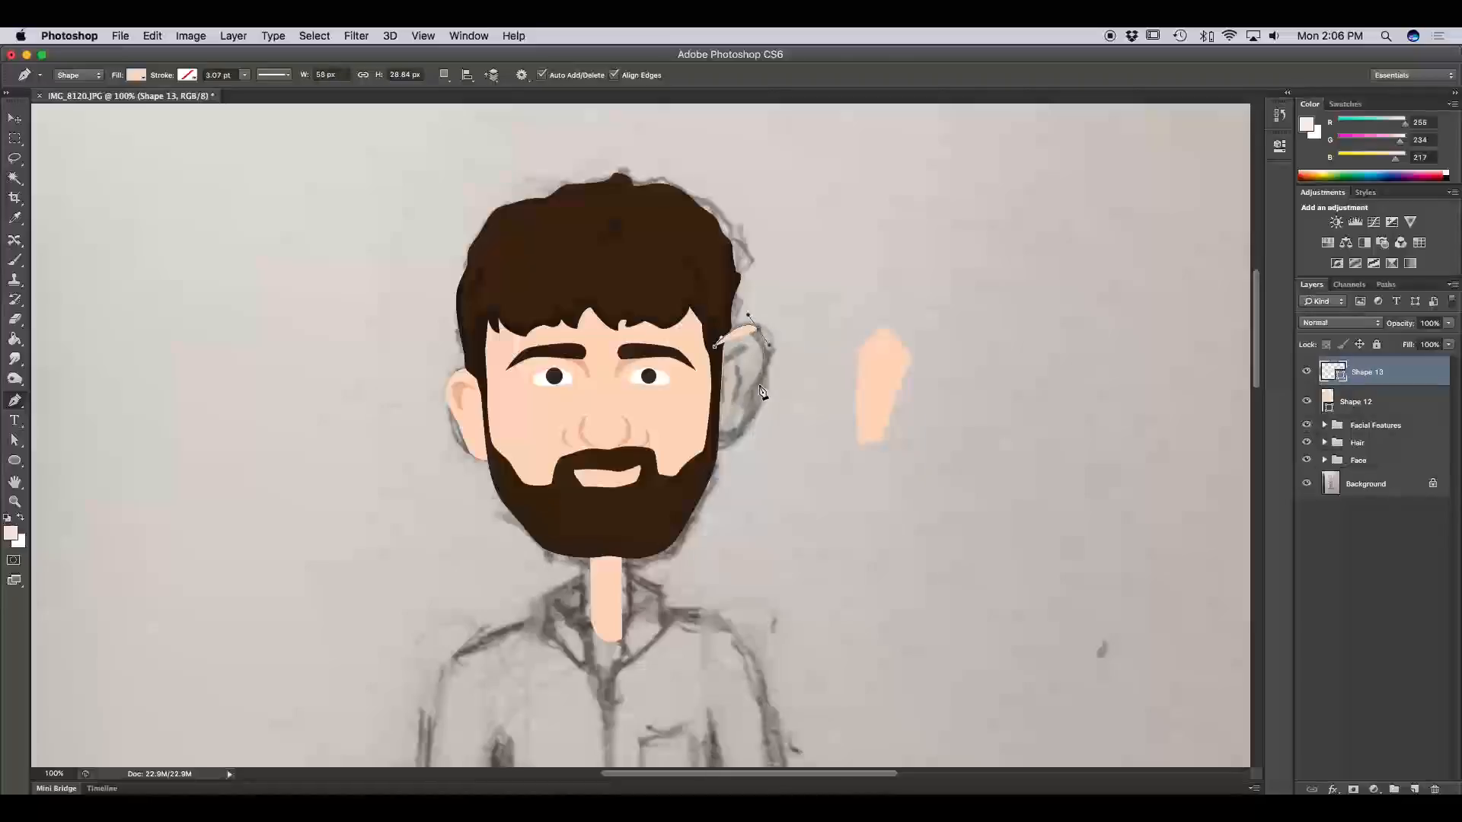
pyautogui.moveTo(763, 384); pyautogui.dragTo(758, 412)
pyautogui.moveTo(756, 413)
pyautogui.mouseDown()
pyautogui.moveTo(780, 408)
pyautogui.moveTo(742, 409)
pyautogui.moveTo(760, 395)
pyautogui.mouseUp()
pyautogui.click(708, 444)
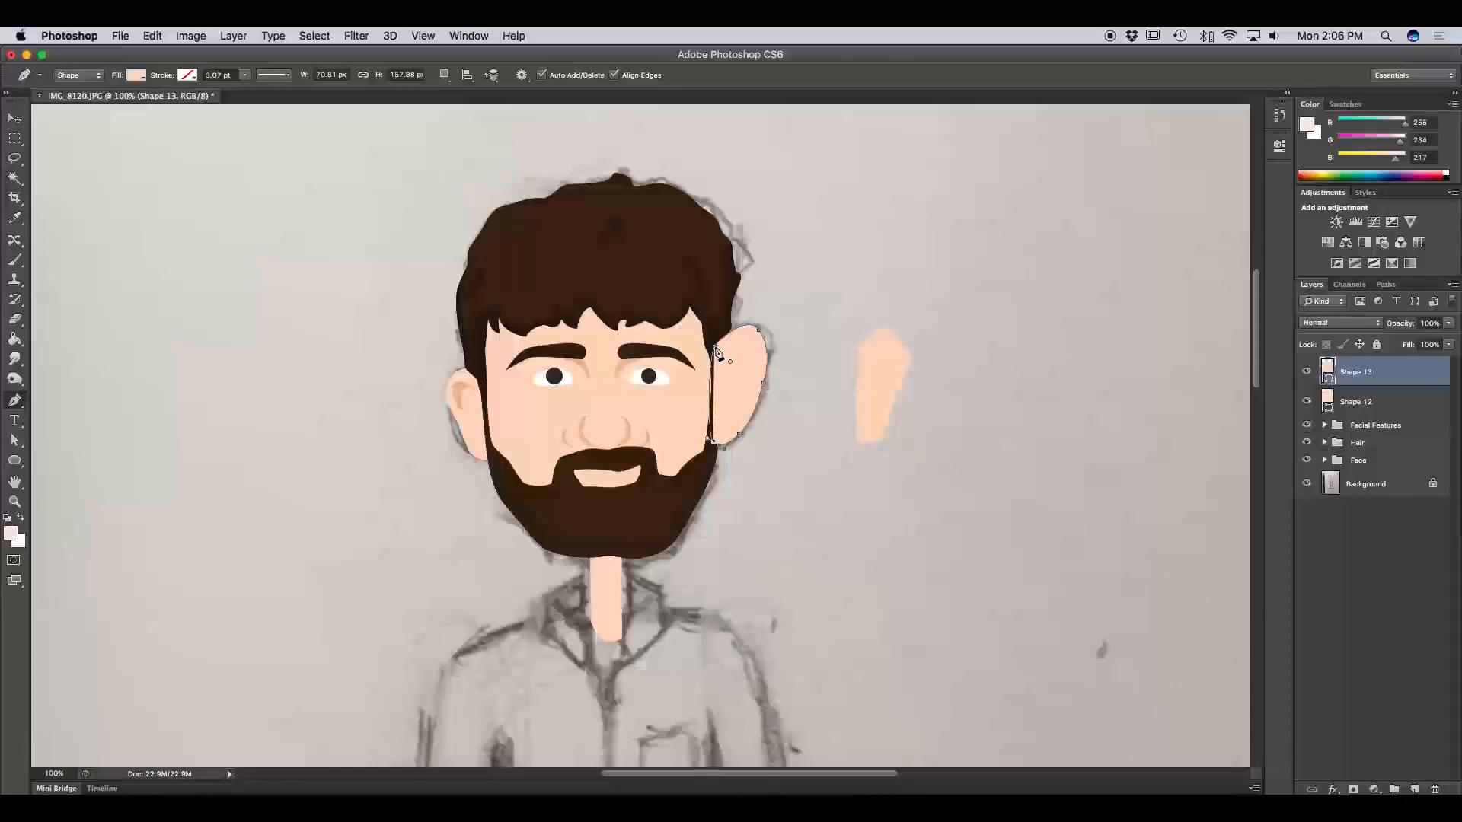
pyautogui.moveTo(714, 347); pyautogui.dragTo(718, 332)
# Step: Try enlarging the curved ear by moving its outer anchor points outward with Direct Selection, and undo the moves
pyautogui.click(15, 440)
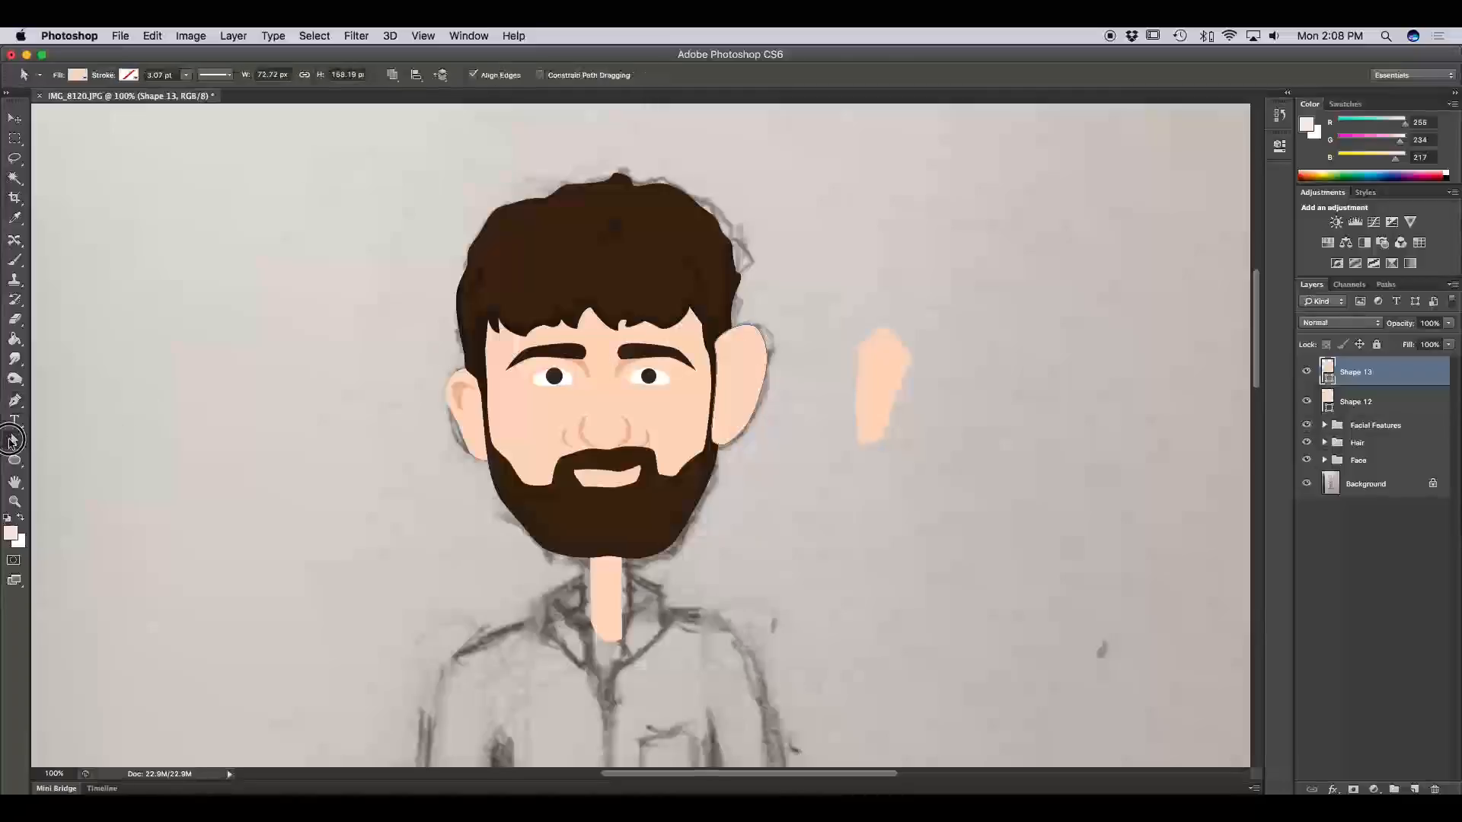
pyautogui.moveTo(14, 440); pyautogui.dragTo(51, 442)
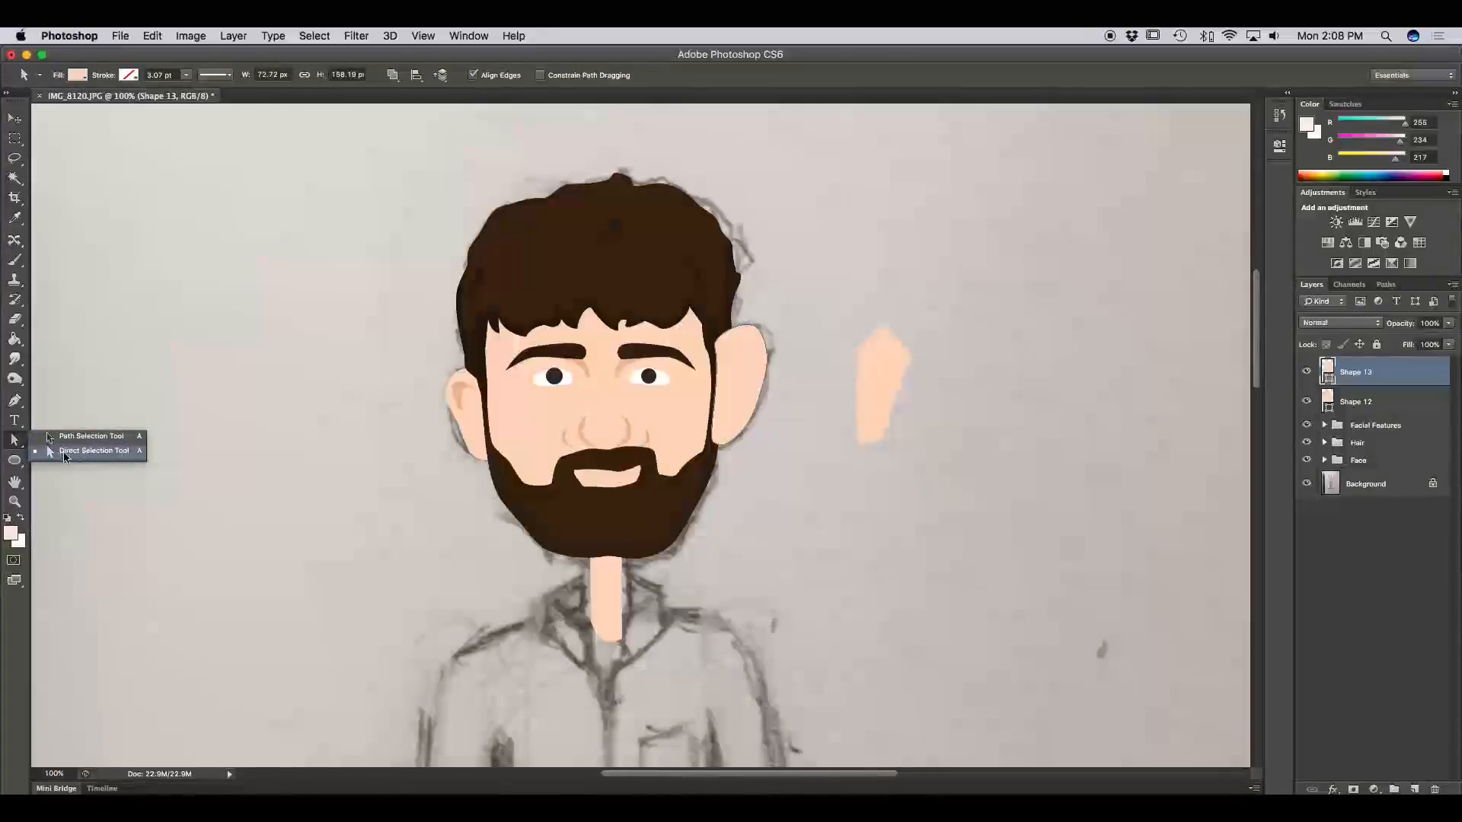
pyautogui.click(64, 454)
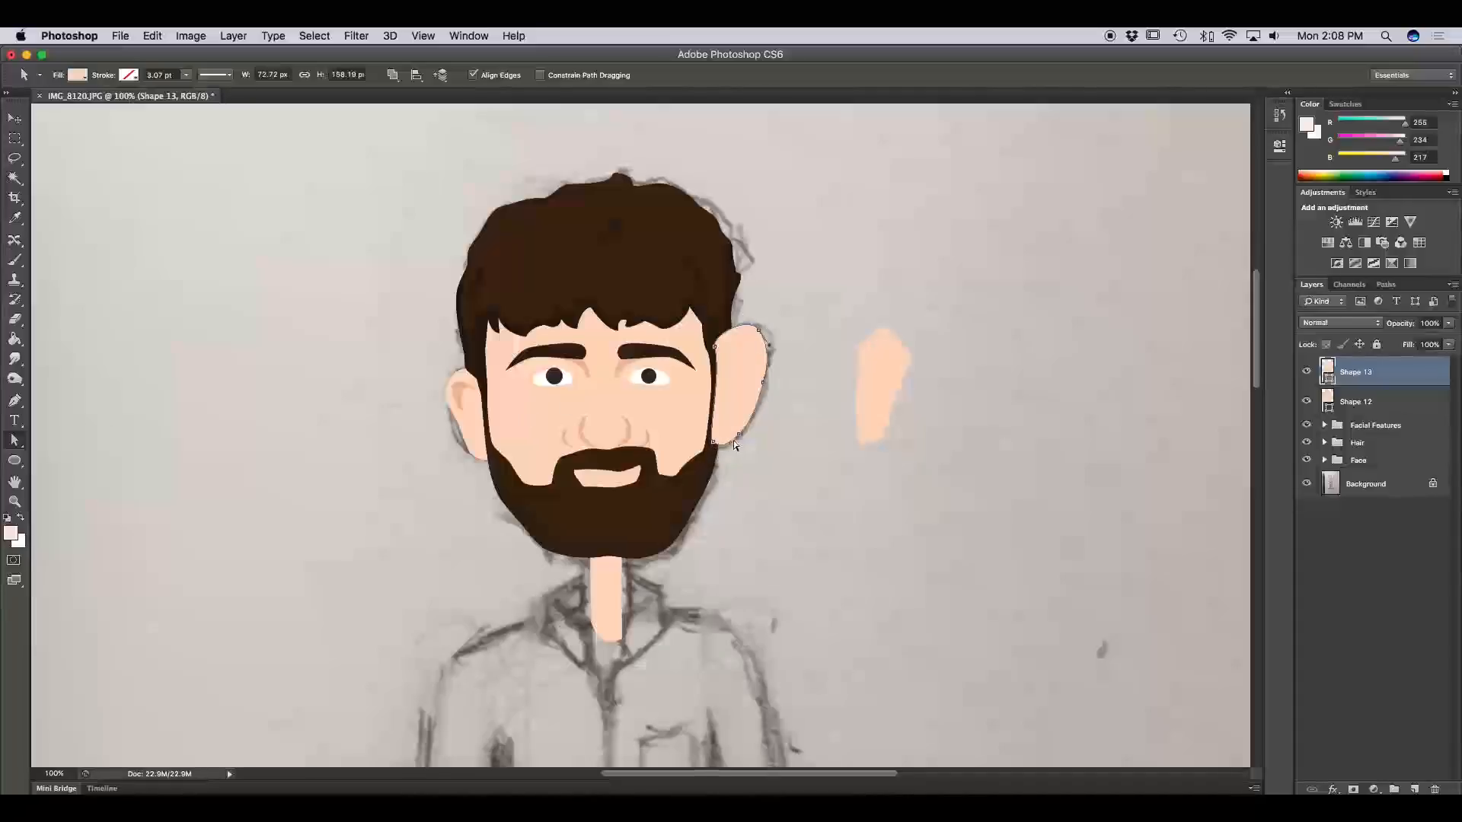
pyautogui.moveTo(744, 431); pyautogui.dragTo(760, 444)
pyautogui.moveTo(762, 381); pyautogui.dragTo(798, 378)
pyautogui.moveTo(759, 329); pyautogui.dragTo(776, 309)
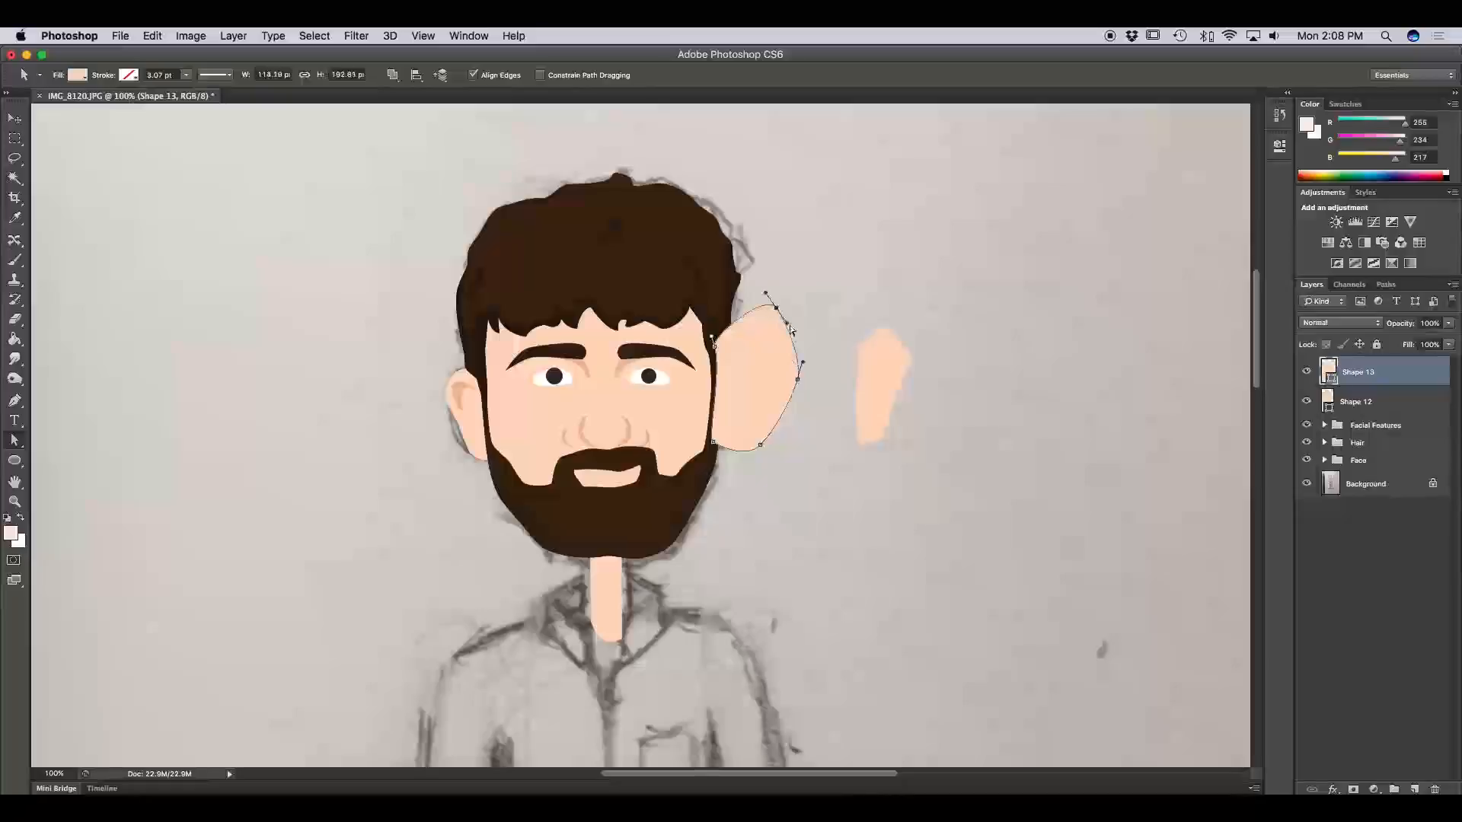
pyautogui.press('super+alt+z')
pyautogui.press('super+alt+z')
pyautogui.press('super+alt+z')
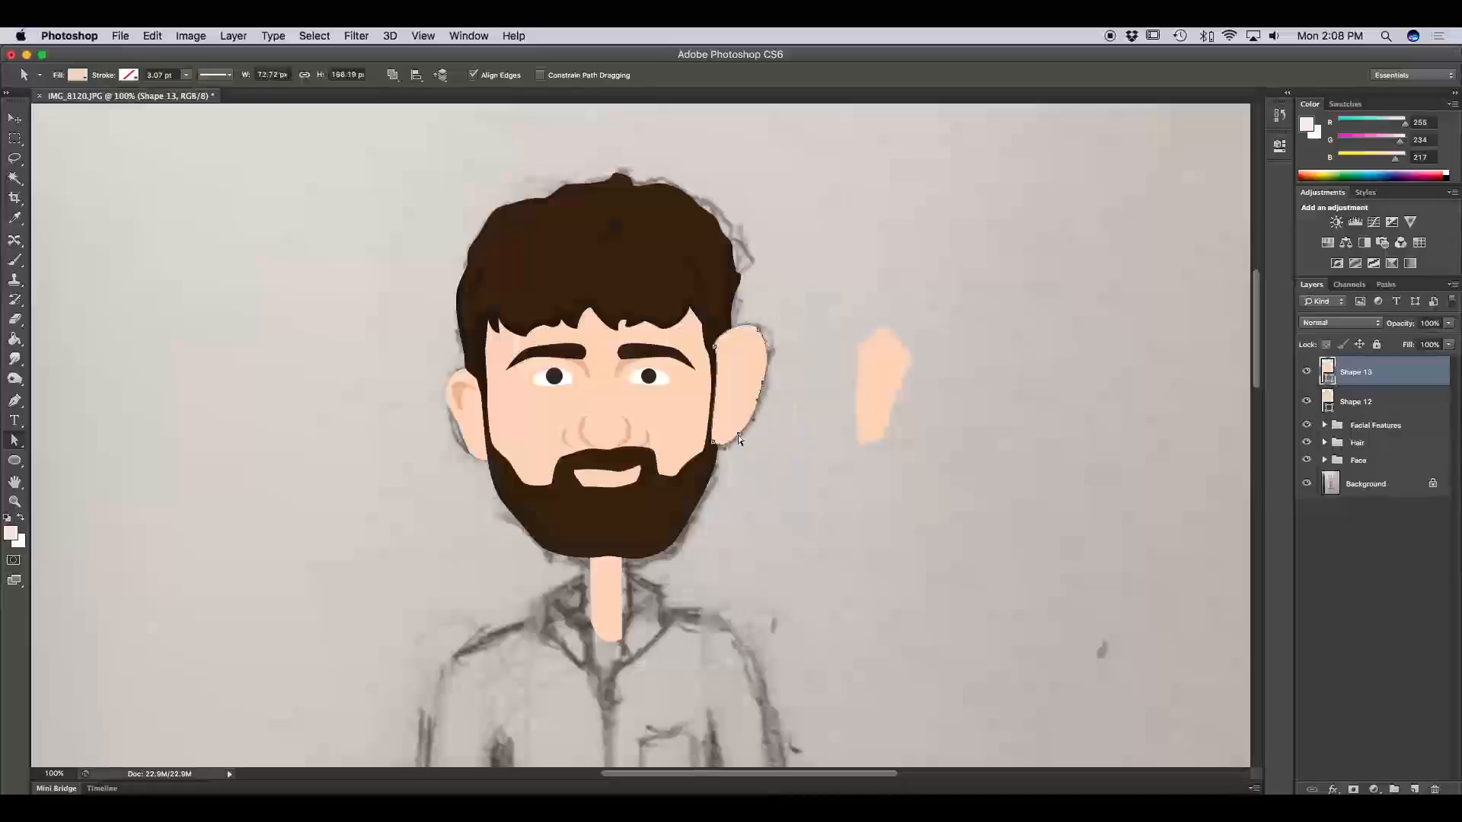
# Step: Try pulling the lower and middle anchor points of the curved ear outward, and undo these changes
pyautogui.click(760, 432)
pyautogui.moveTo(760, 432)
pyautogui.mouseDown()
pyautogui.moveTo(760, 447)
pyautogui.moveTo(770, 428)
pyautogui.moveTo(731, 398)
pyautogui.moveTo(777, 434)
pyautogui.mouseUp()
pyautogui.moveTo(753, 425); pyautogui.dragTo(772, 455)
pyautogui.moveTo(758, 400); pyautogui.dragTo(780, 399)
pyautogui.press('alt+super+z')
pyautogui.press('alt+super+z')
# Step: Shift the whole curved ear shape slightly outward from the head with Path Selection
pyautogui.moveTo(23, 444); pyautogui.dragTo(73, 443)
pyautogui.moveTo(749, 353)
pyautogui.mouseDown()
pyautogui.moveTo(805, 368)
pyautogui.moveTo(826, 434)
pyautogui.moveTo(777, 401)
pyautogui.moveTo(747, 341)
pyautogui.moveTo(752, 353)
pyautogui.mouseUp()
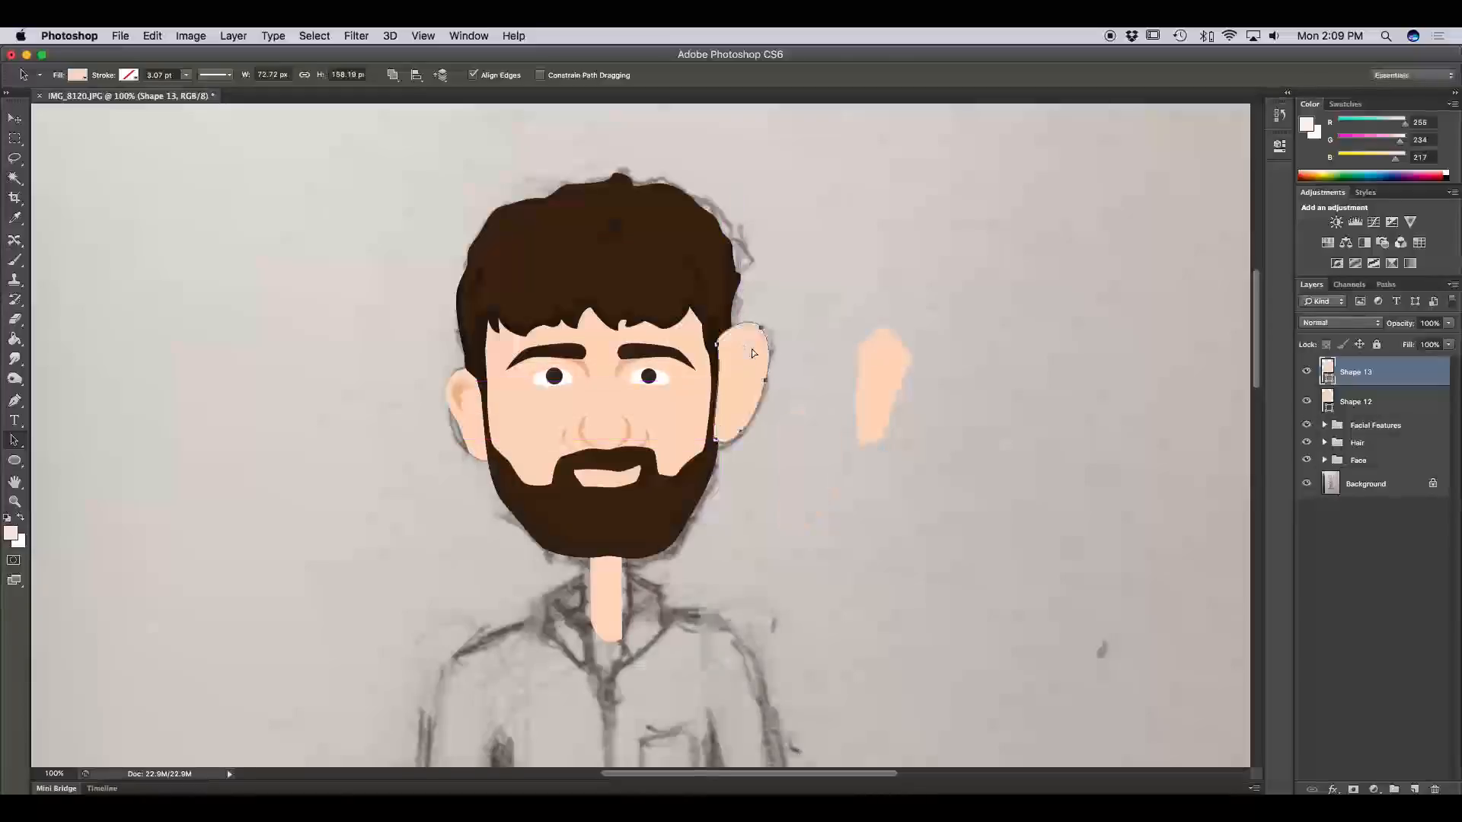
# Step: Draw a closed Freeform Pen shape about 370 by 182 px on the empty paper left of the head, and select its path
pyautogui.hscroll(-1, 751, 351)
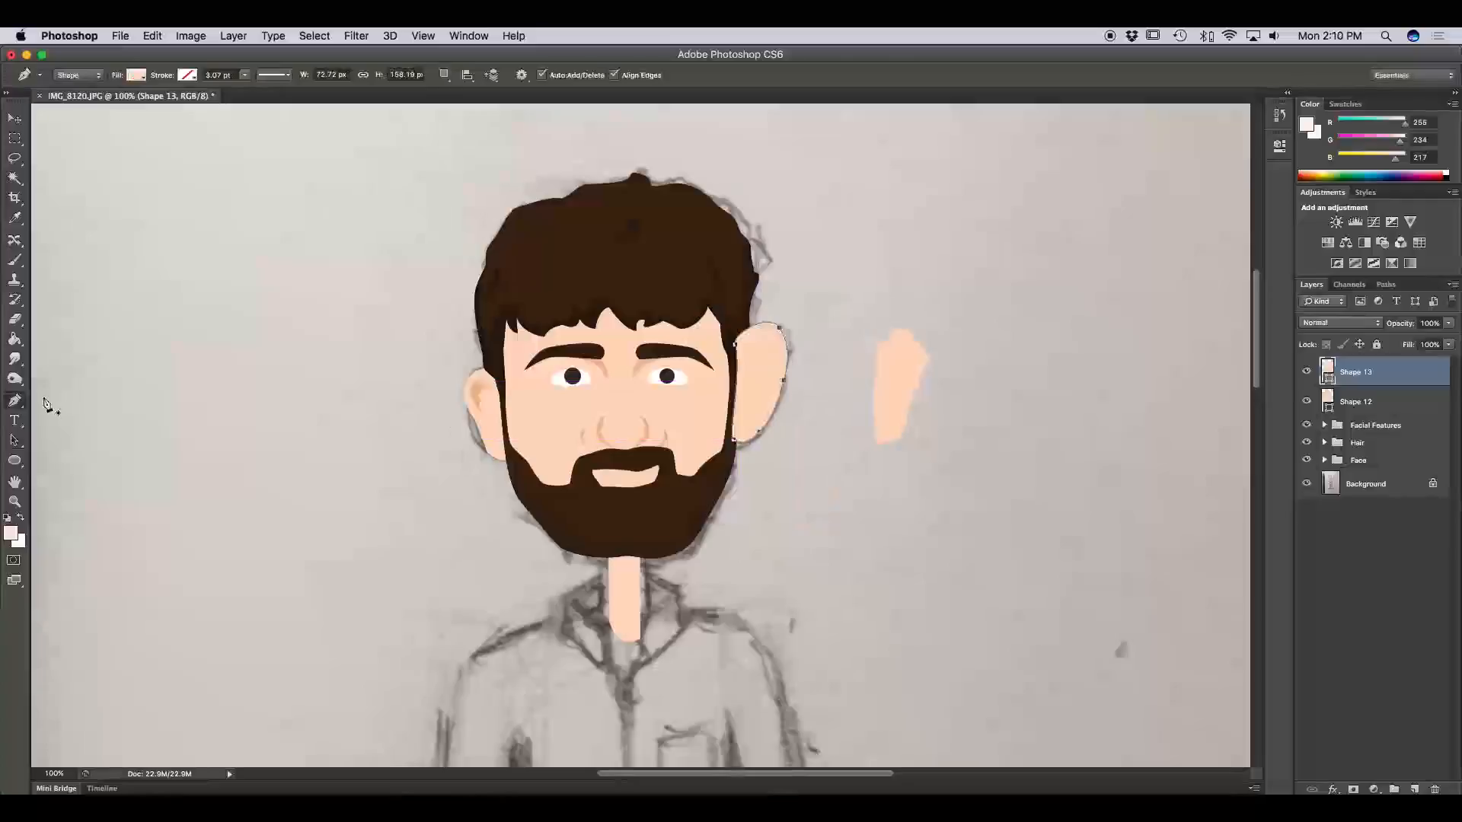
pyautogui.click(19, 402)
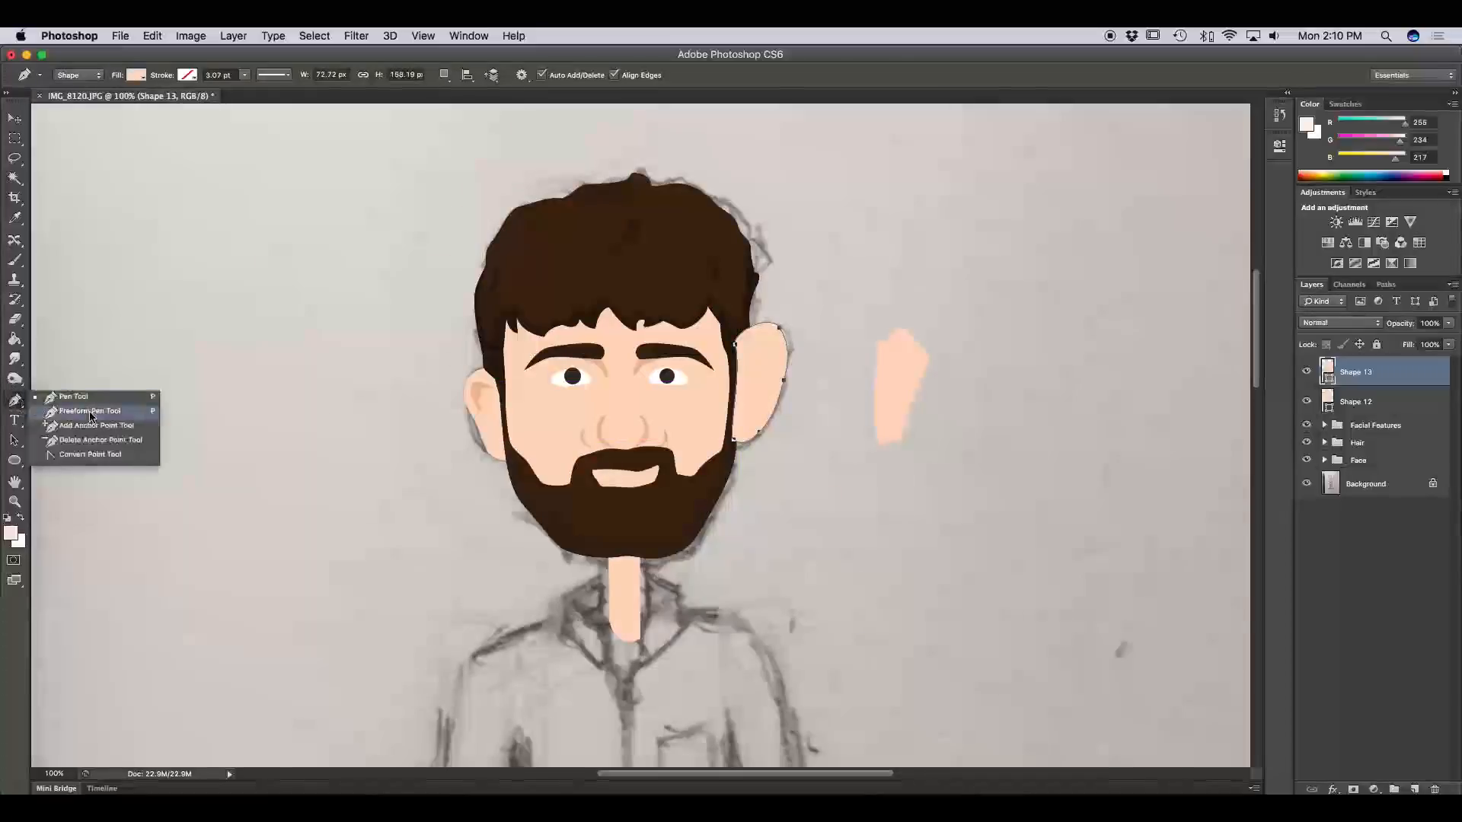
pyautogui.click(90, 411)
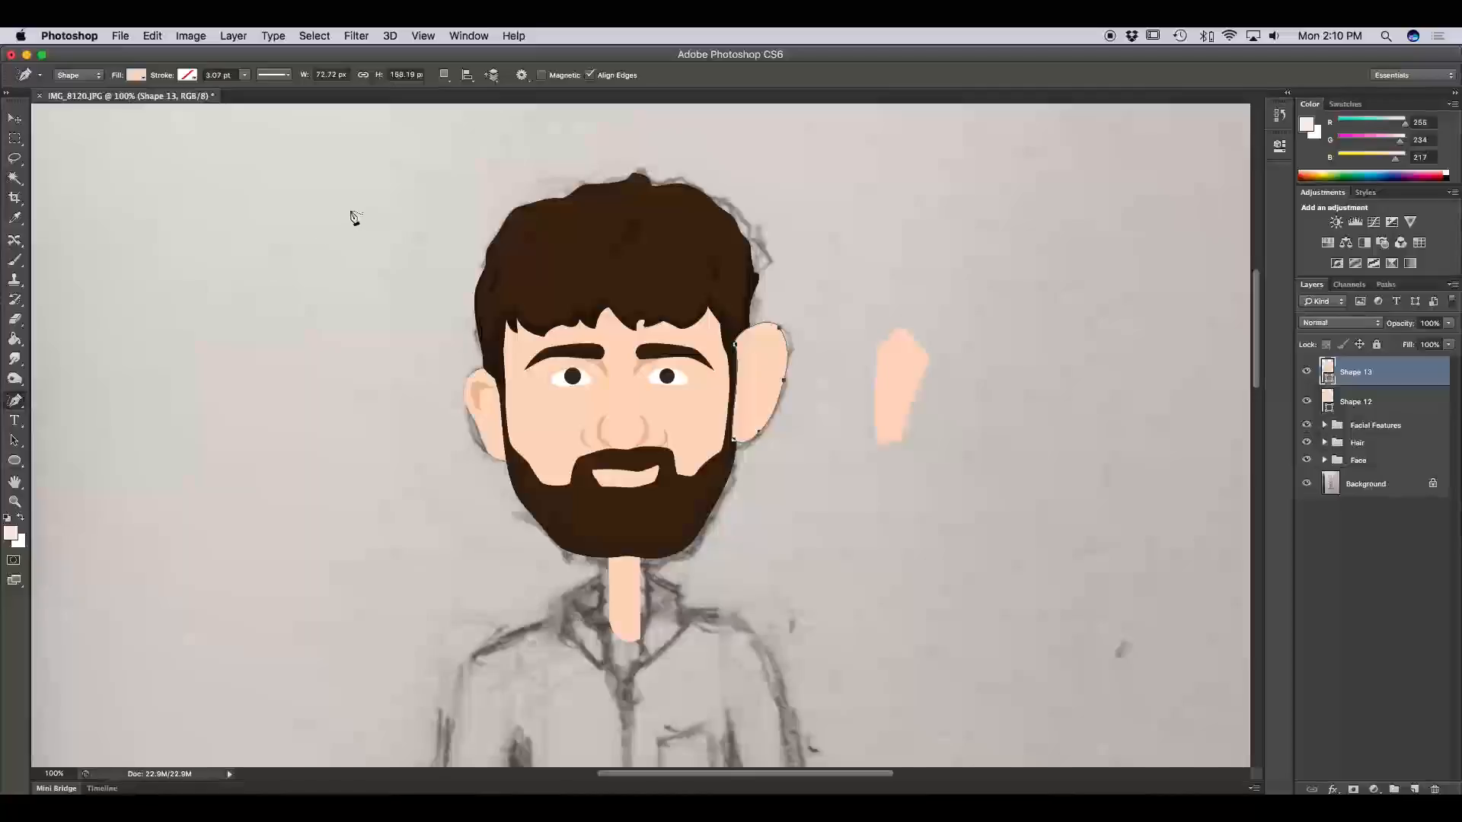
pyautogui.moveTo(368, 365)
pyautogui.mouseDown()
pyautogui.moveTo(318, 294)
pyautogui.moveTo(262, 301)
pyautogui.moveTo(193, 322)
pyautogui.moveTo(95, 408)
pyautogui.moveTo(214, 433)
pyautogui.moveTo(298, 425)
pyautogui.moveTo(370, 365)
pyautogui.mouseUp()
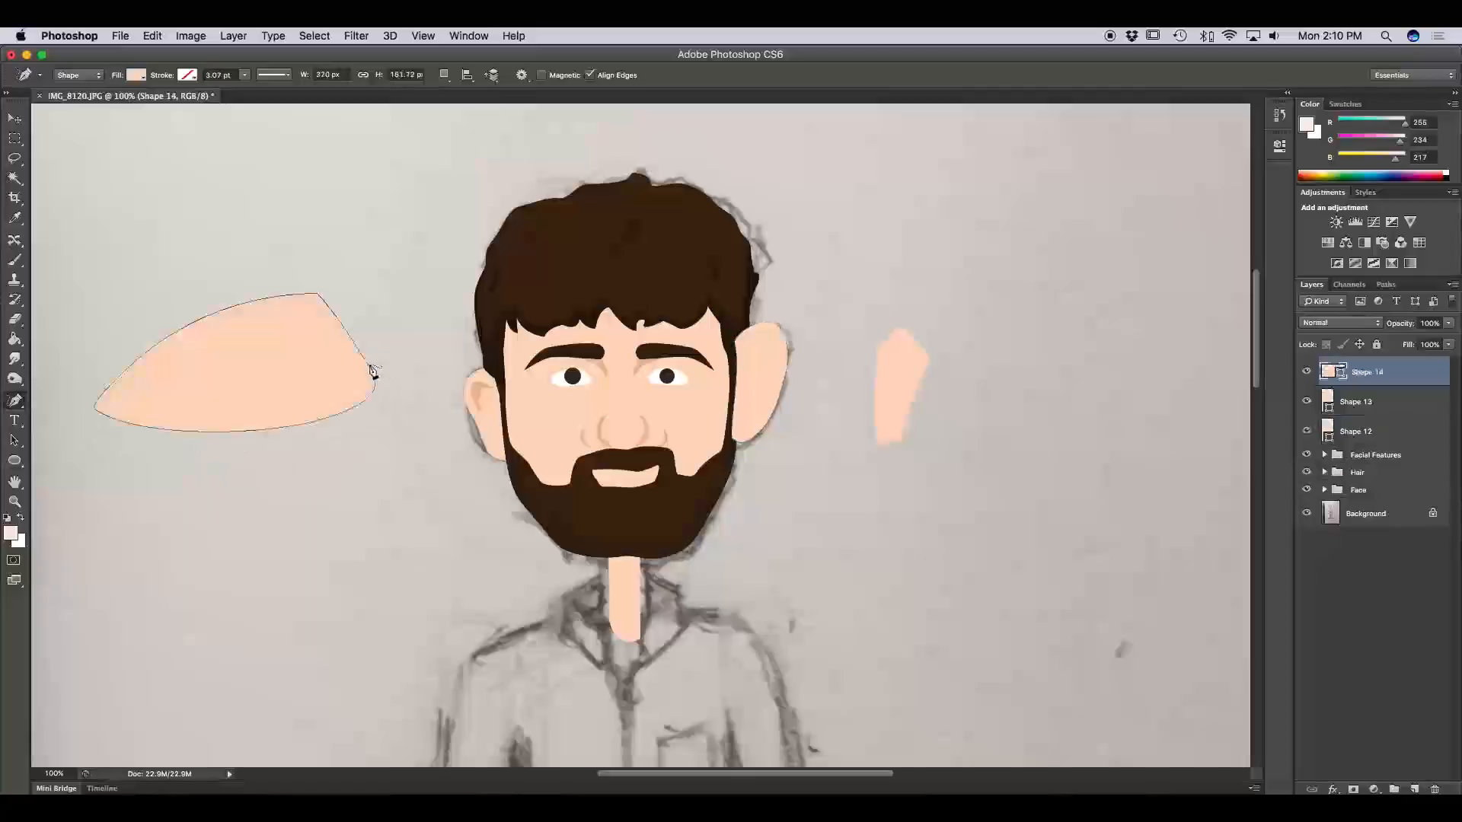
pyautogui.press('a')
pyautogui.click(363, 356)
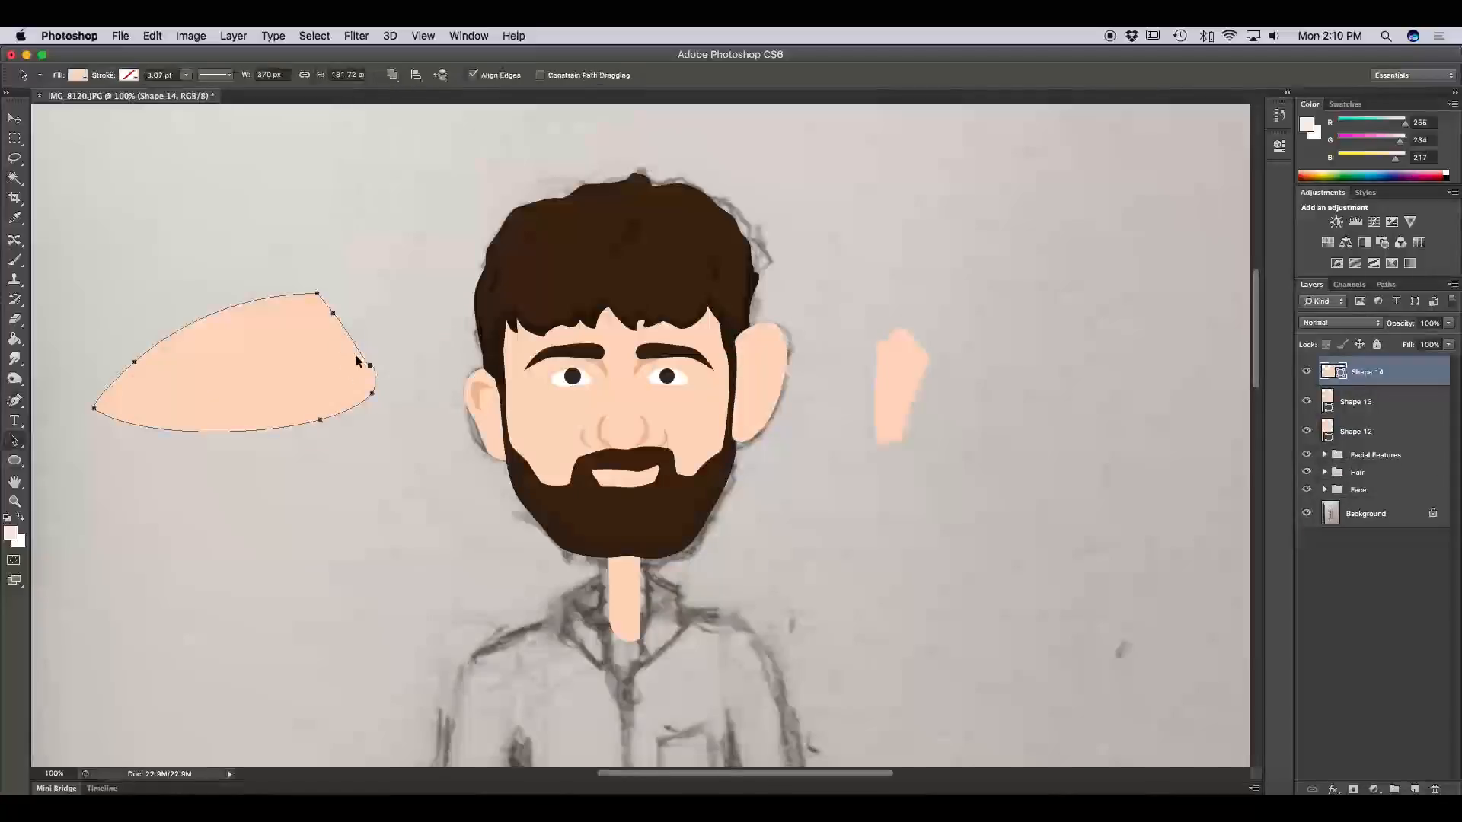
# Step: Delete the freeform shape from the empty paper left of the head
pyautogui.moveTo(317, 294); pyautogui.dragTo(289, 290)
pyautogui.press('BackSpace')
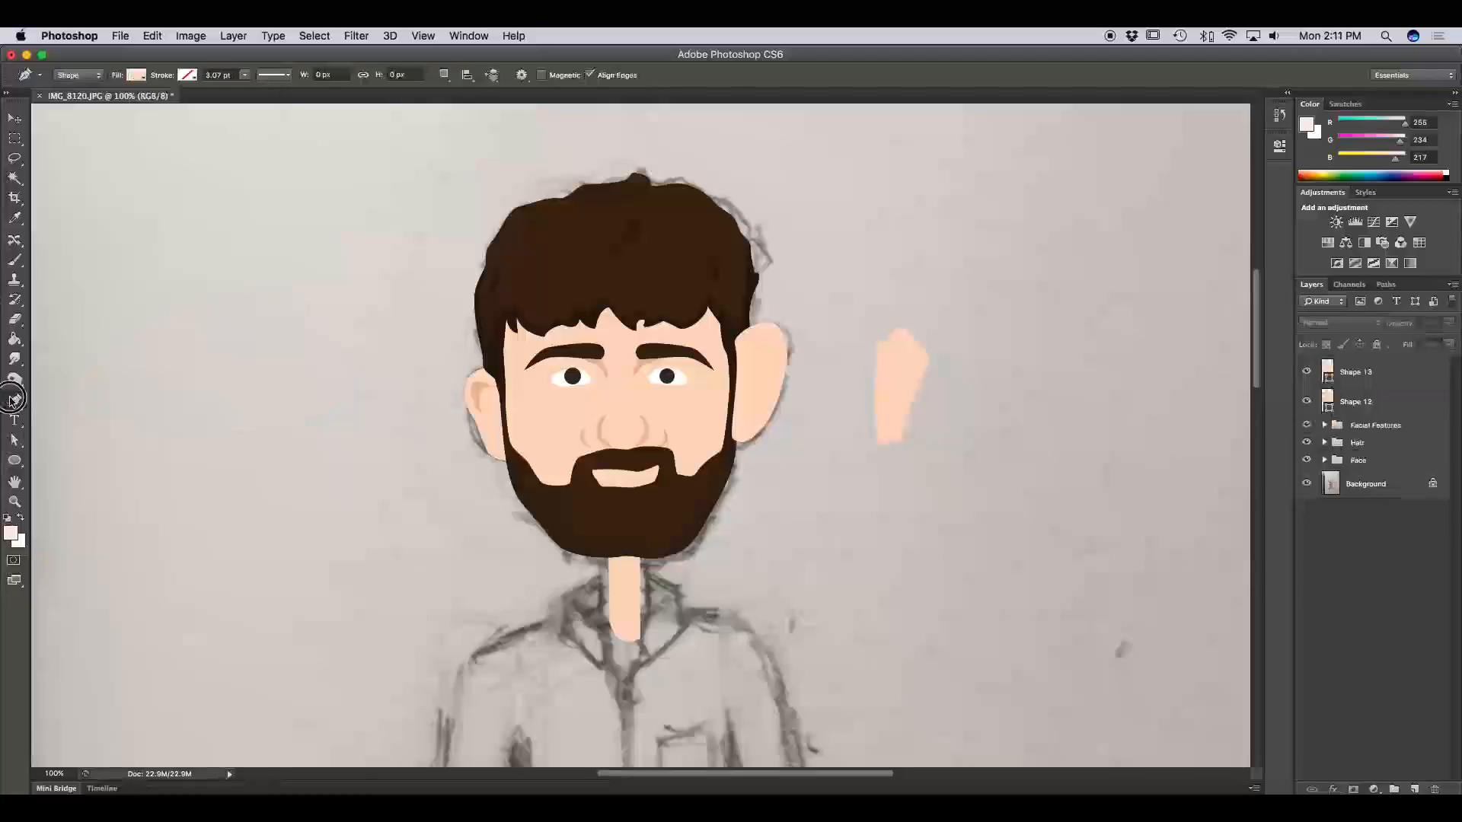
# Step: Try converting the upper outer anchor point of the curved ear on the head into a corner with the Convert Point tool
pyautogui.moveTo(14, 400); pyautogui.dragTo(60, 419)
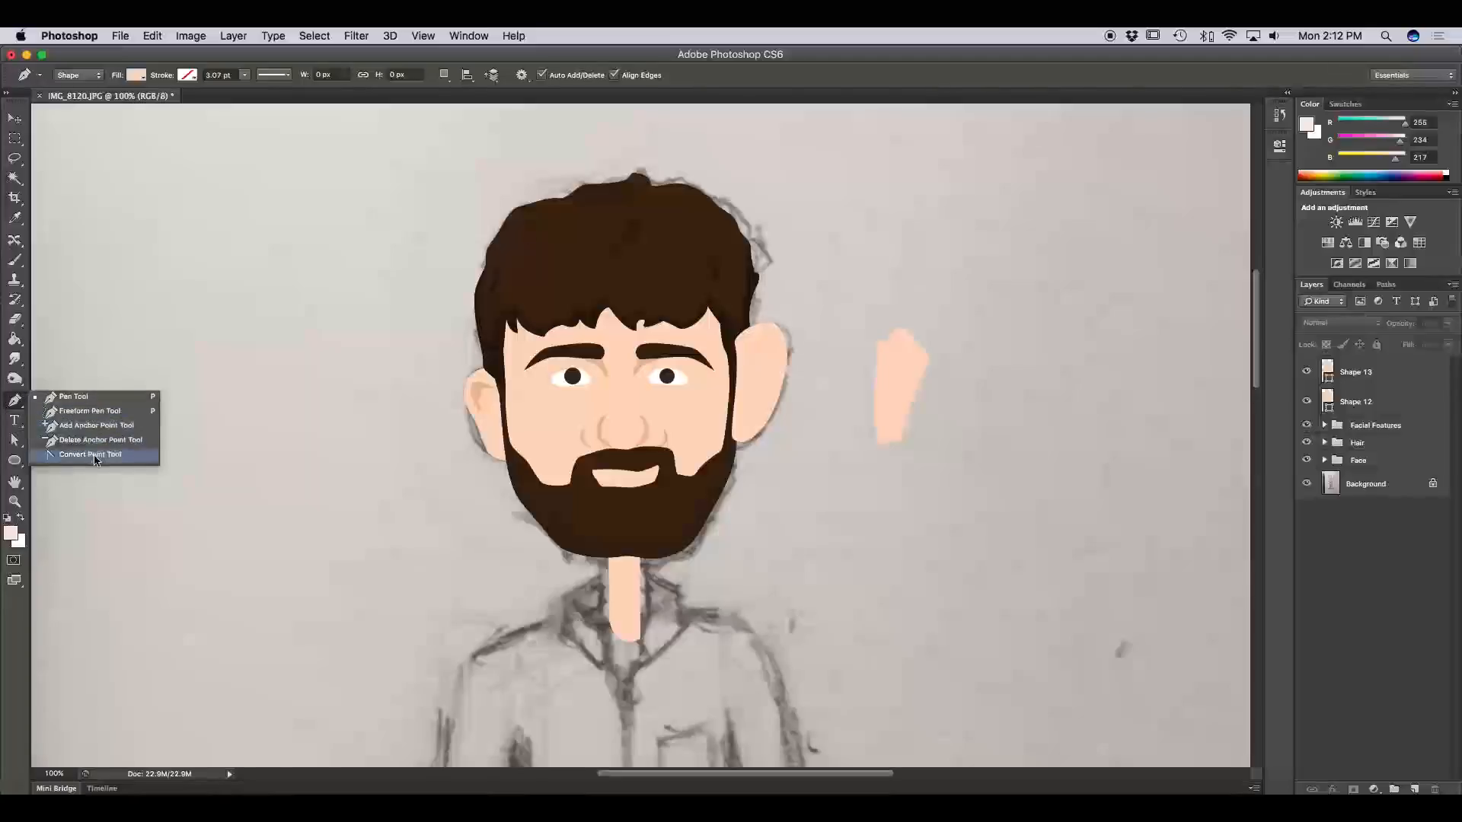
pyautogui.click(94, 456)
pyautogui.click(773, 330)
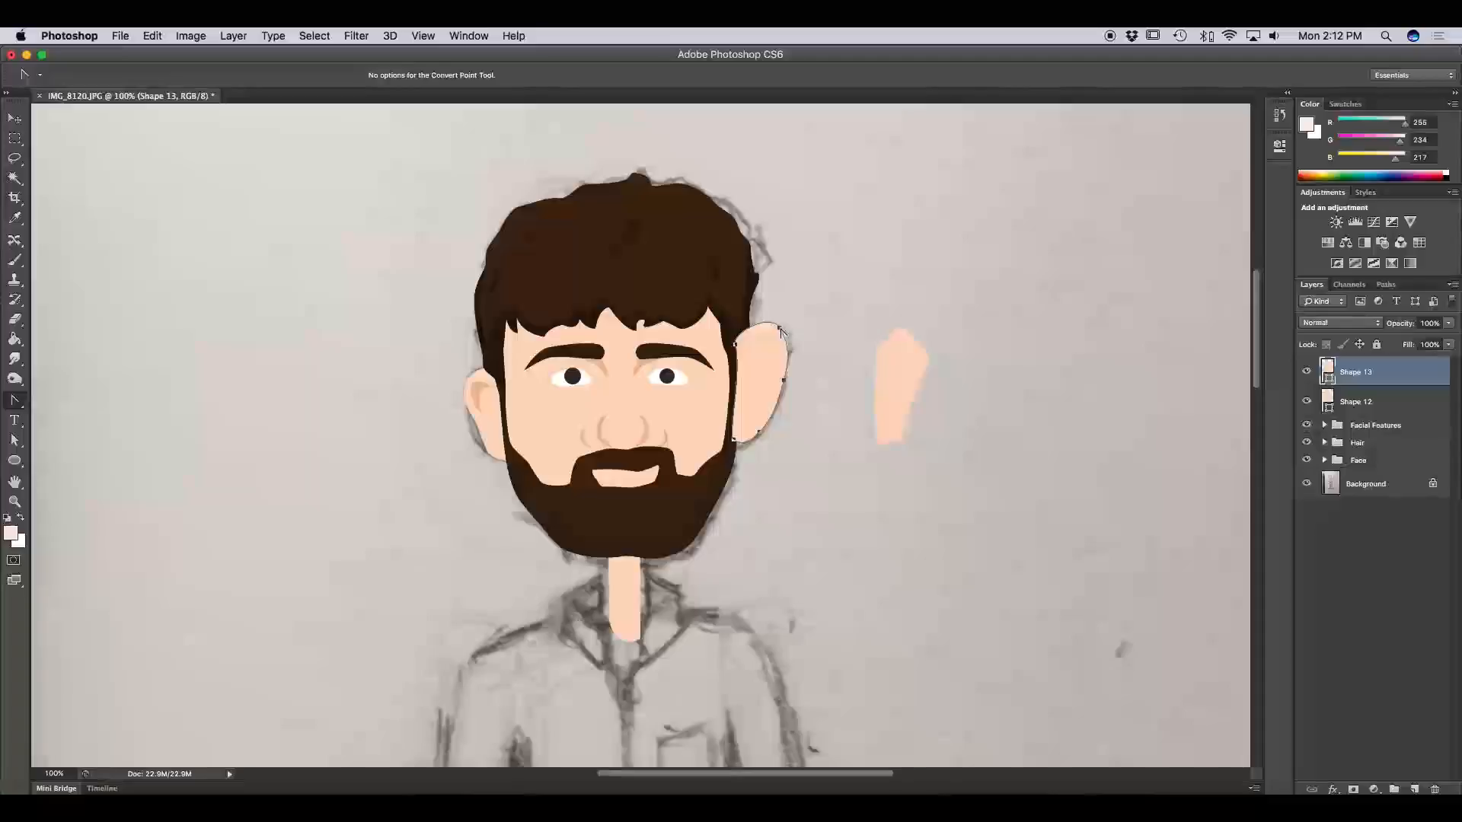
pyautogui.click(779, 329)
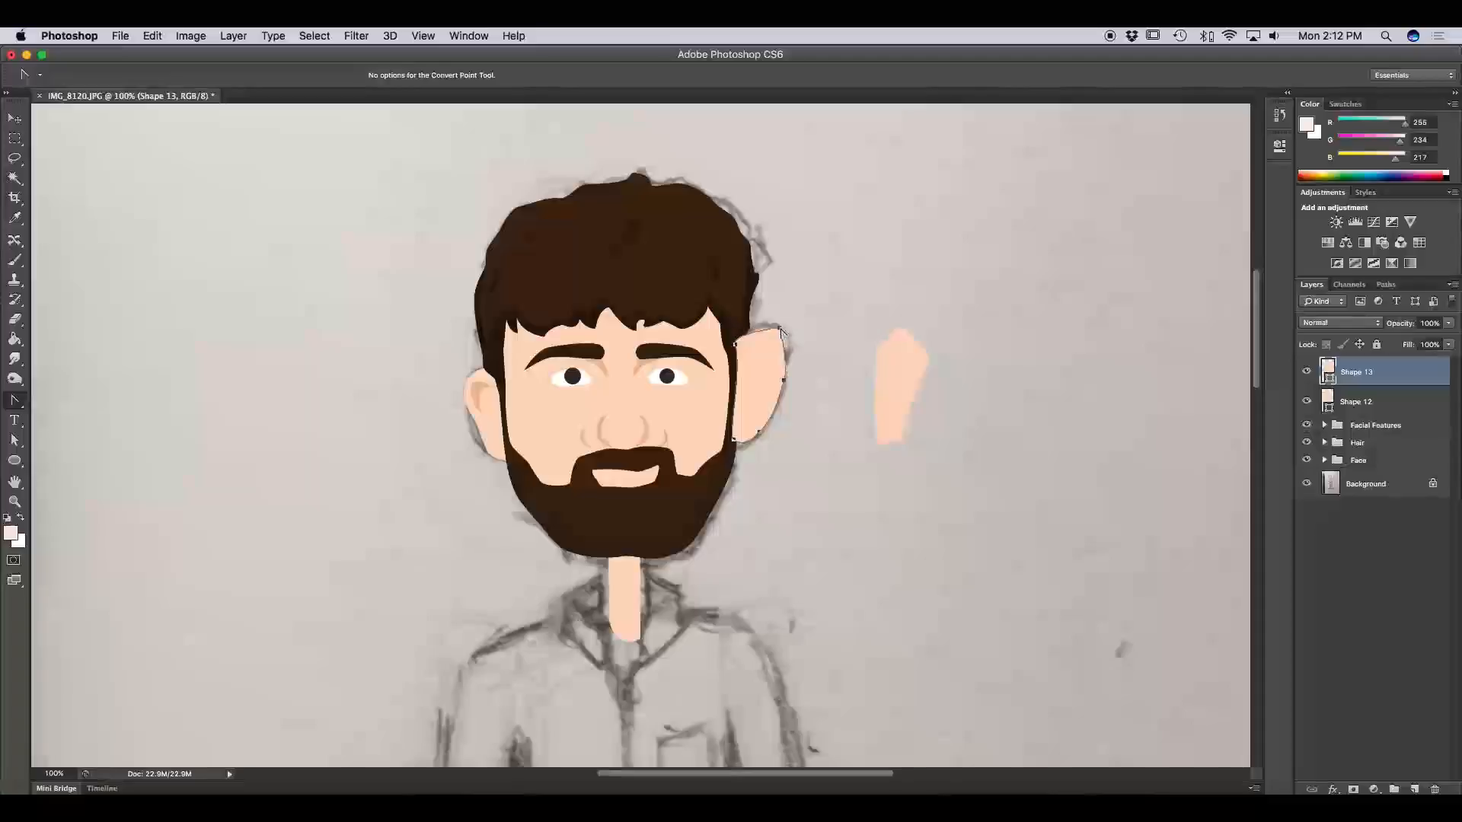
# Step: Try smoothing the top anchor point of the separate angular ear with curve handles, and finish with the Move tool active
pyautogui.click(906, 332)
pyautogui.click(903, 324)
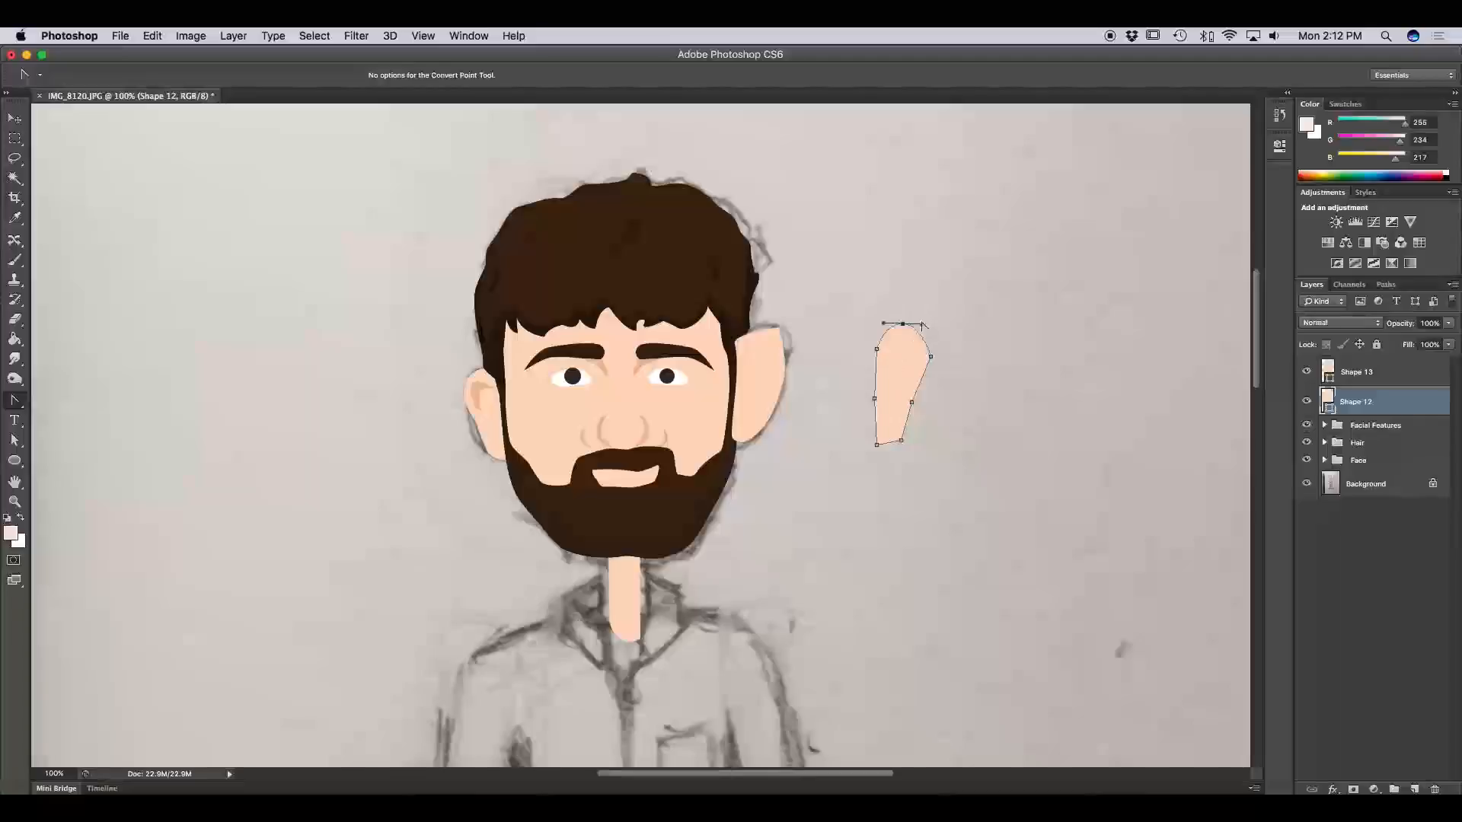
pyautogui.moveTo(922, 324); pyautogui.dragTo(926, 404)
pyautogui.press('v')
pyautogui.click(925, 402)
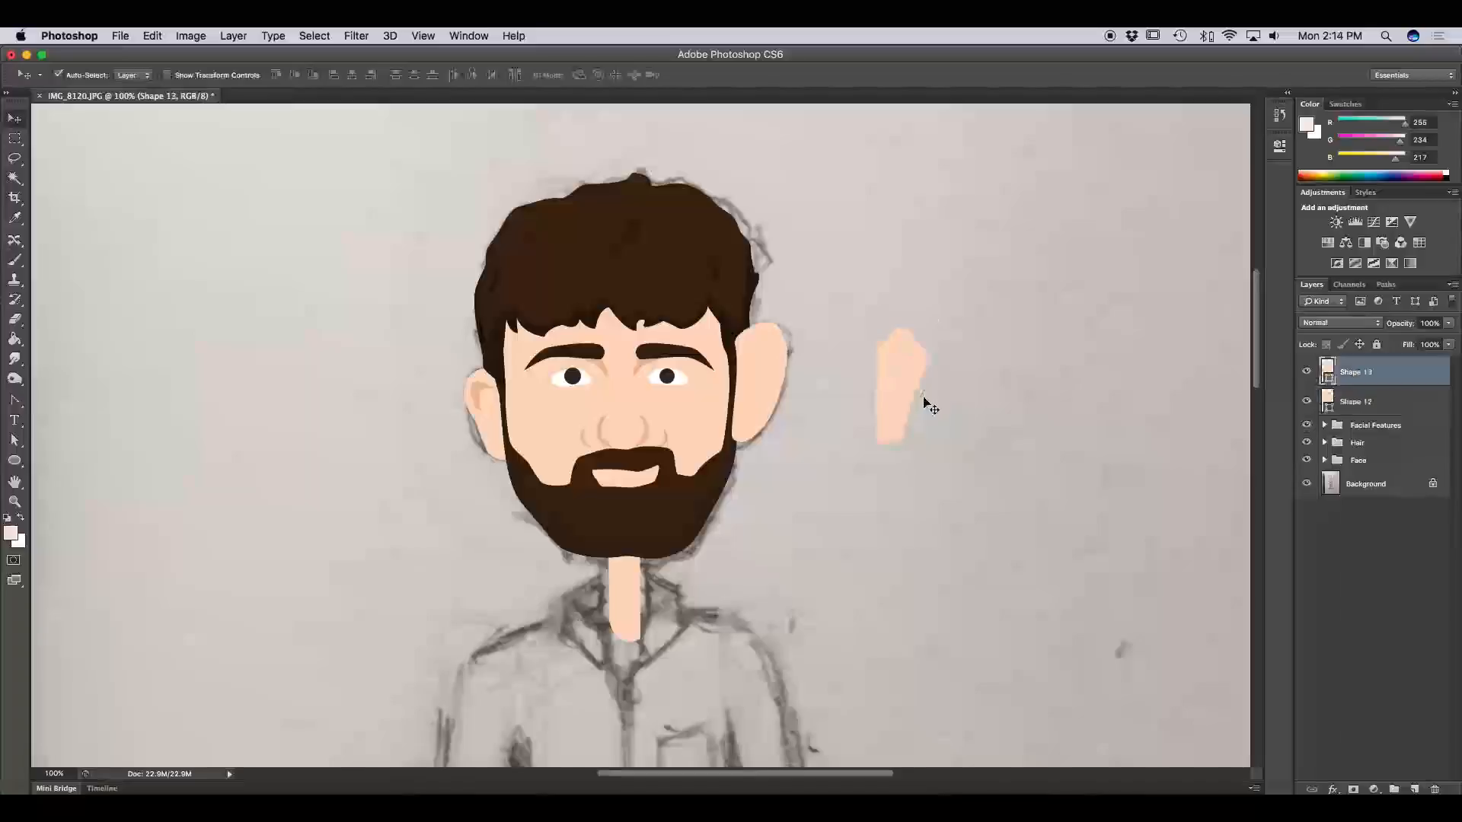